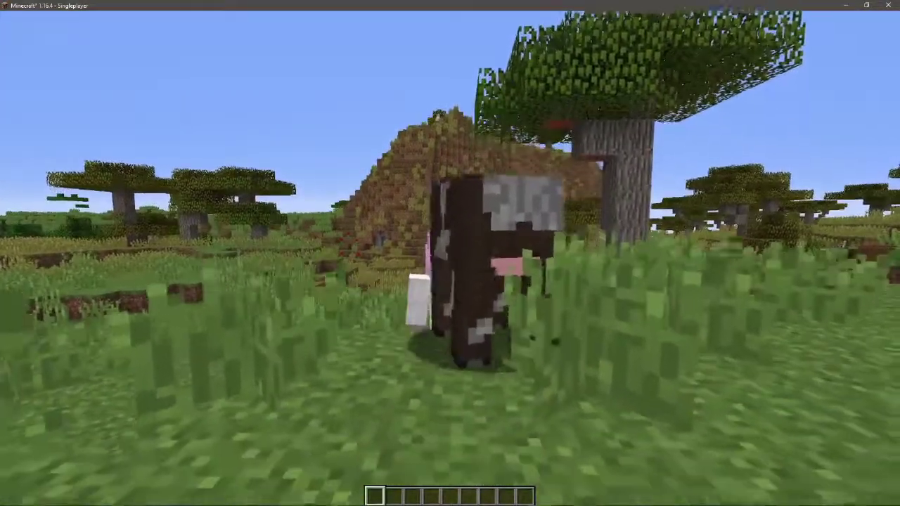
Step: Hit the cow, then wander the character around the tall grass in the savanna
{"action": "left_click", "coordinate": [450, 254]}
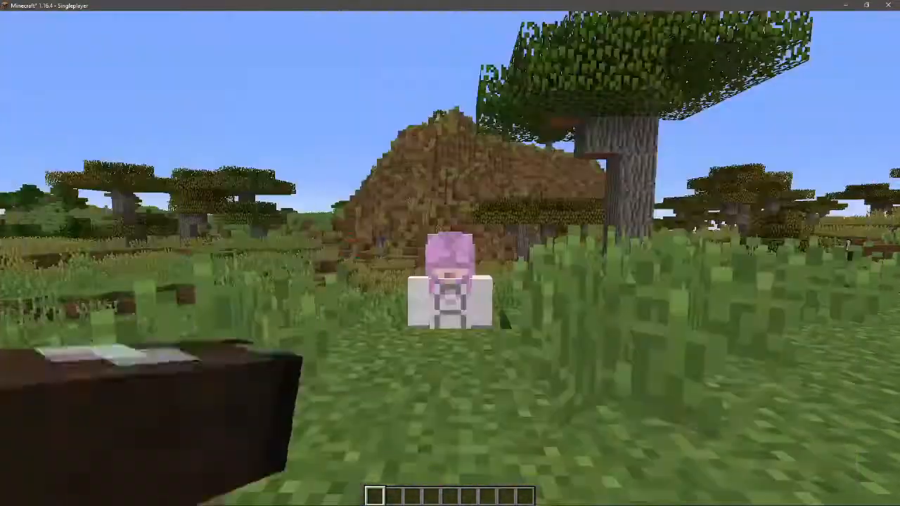
{"action": "key", "text": "w"}
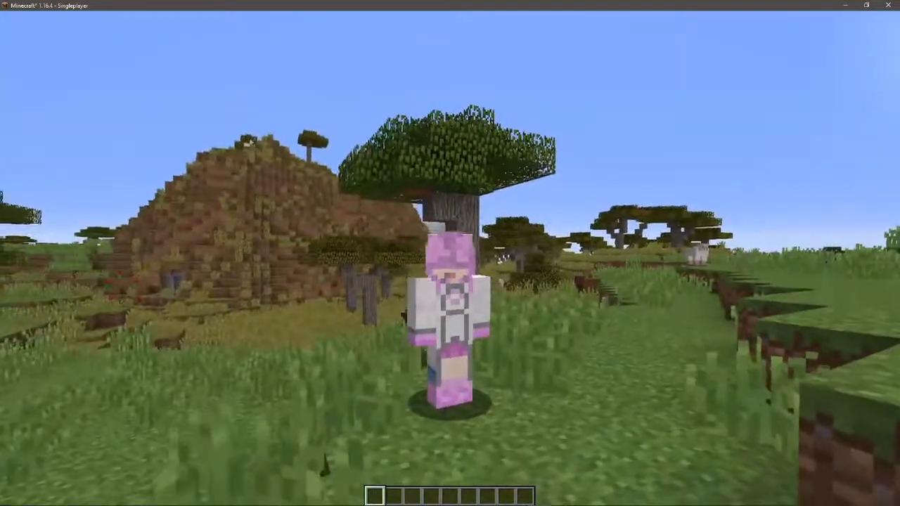
{"action": "key", "text": "a"}
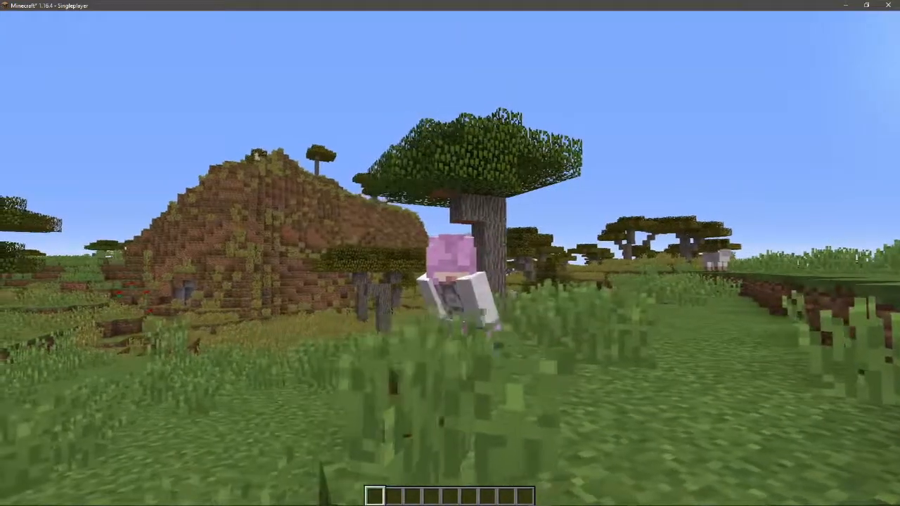
{"action": "key", "text": "a"}
{"action": "key", "text": "a"}
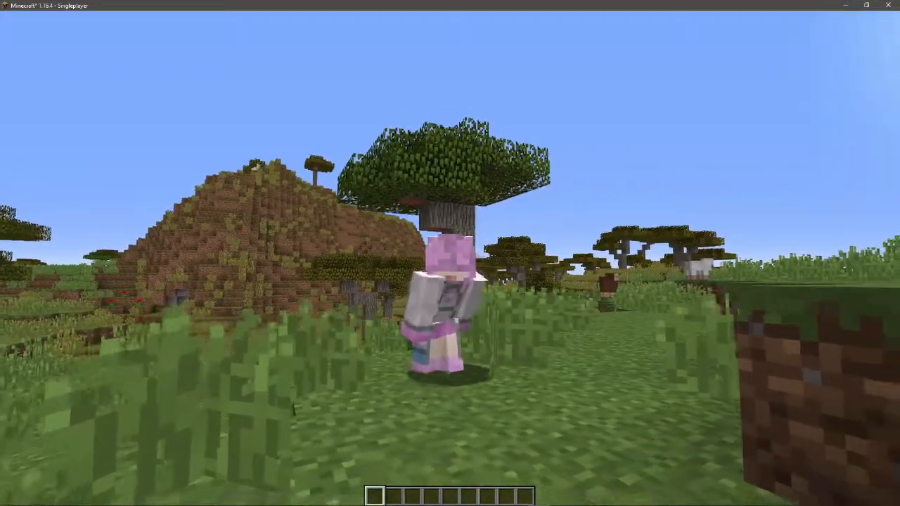
{"action": "key", "text": "s"}
{"action": "key", "text": "d"}
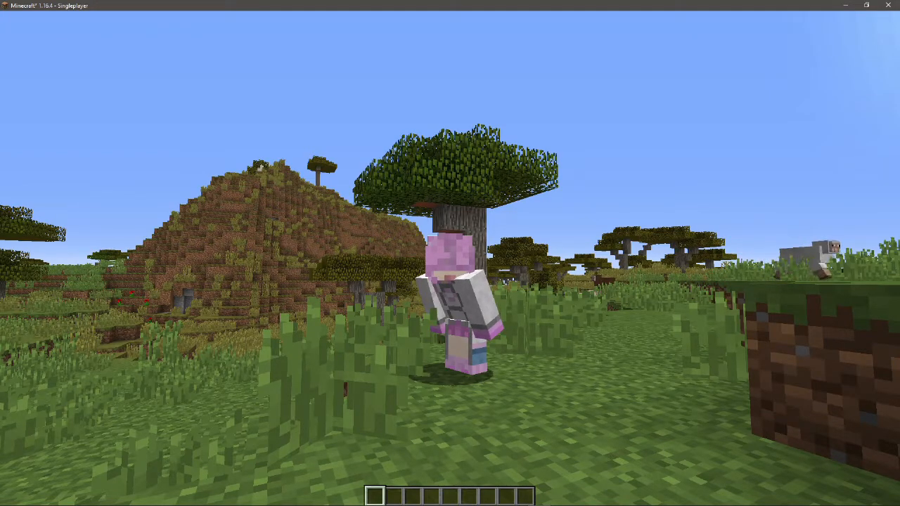
{"action": "key", "text": "w"}
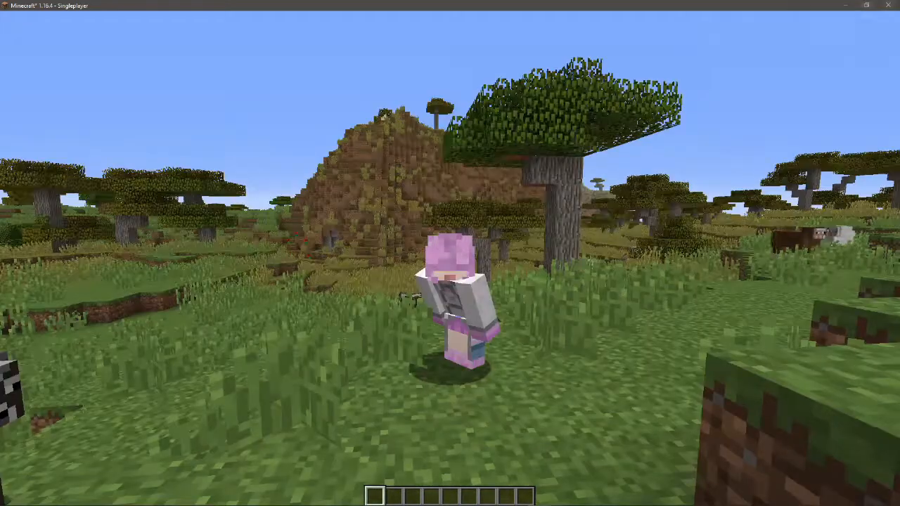
Step: Walk through the tall grass away from the cow, toggling the camera perspective
{"action": "key", "text": "w"}
{"action": "key", "text": "w"}
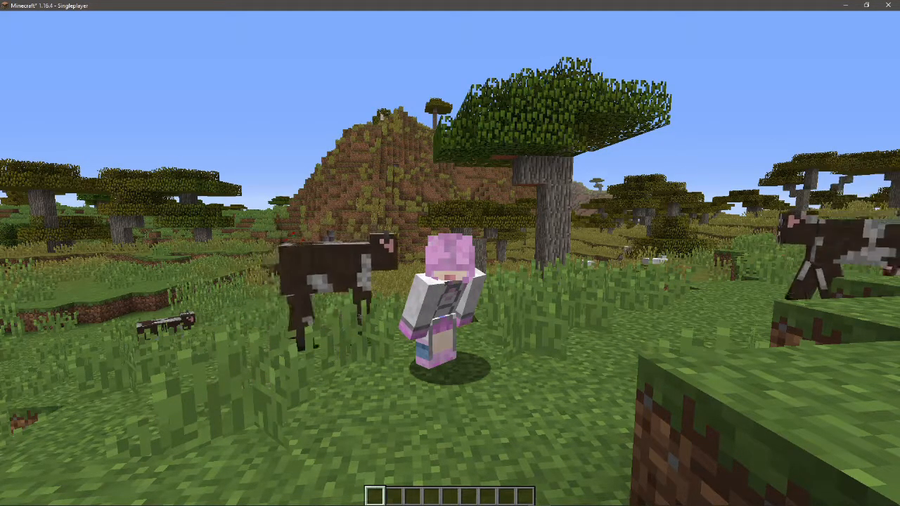
{"action": "key", "text": "w"}
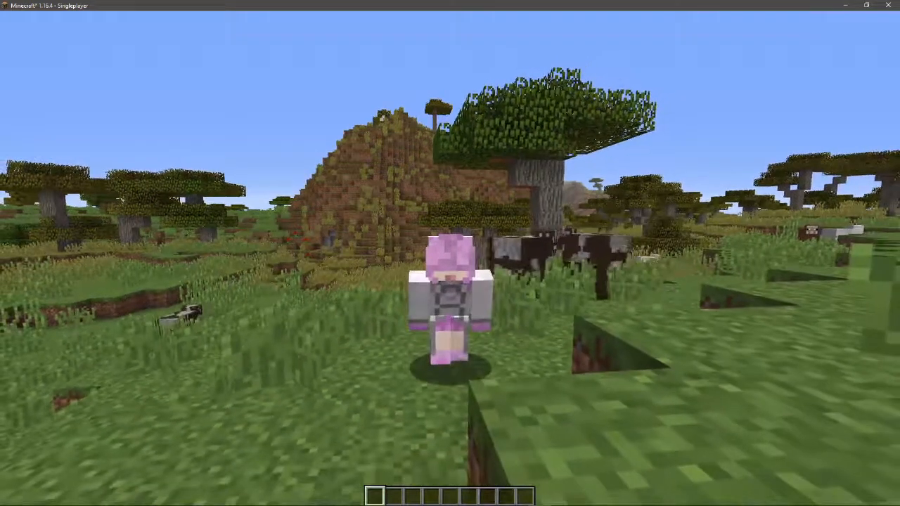
{"action": "key", "text": "w"}
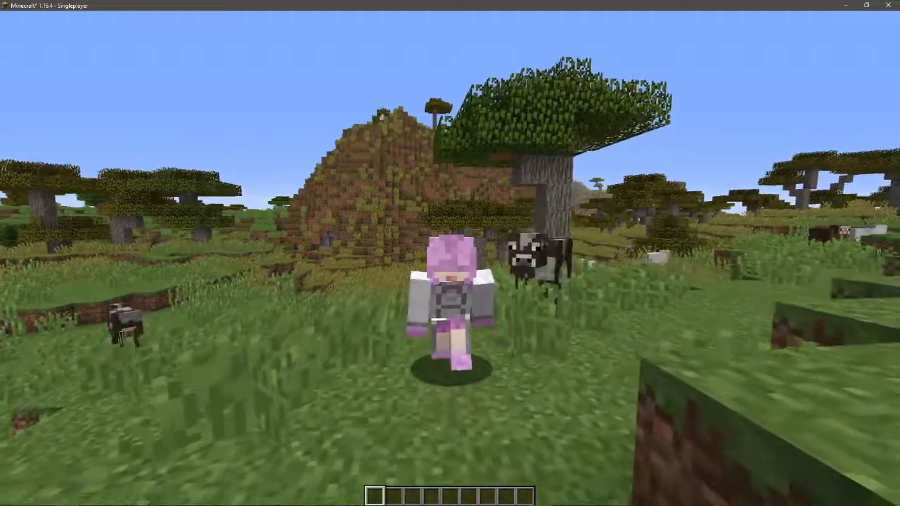
{"action": "key", "text": "F5"}
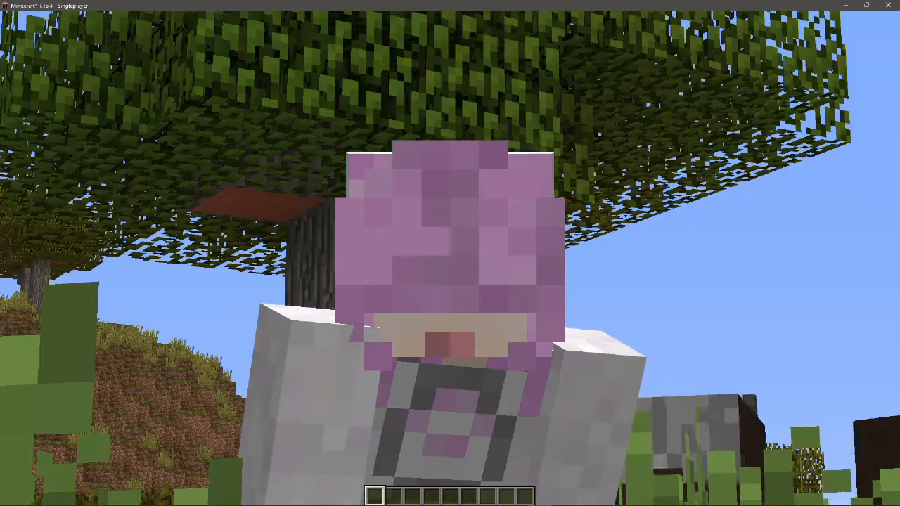
{"action": "key", "text": "F5"}
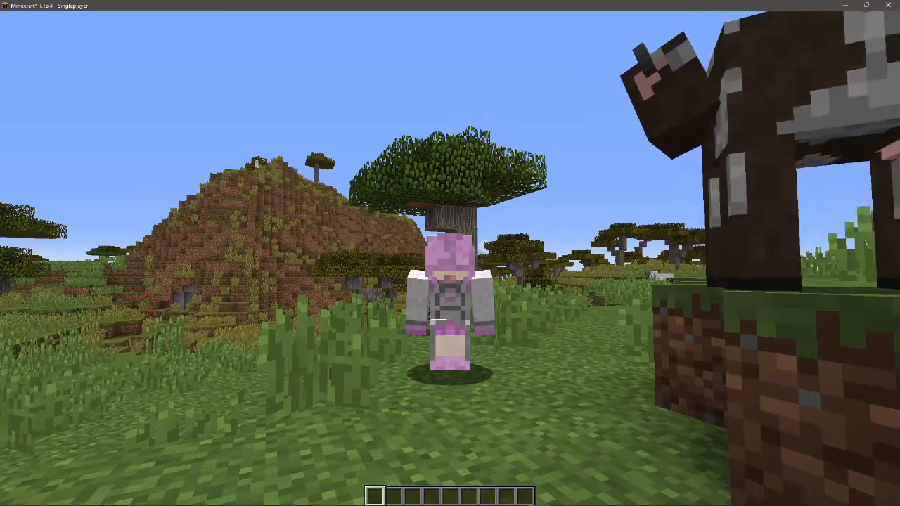
{"action": "key", "text": "w"}
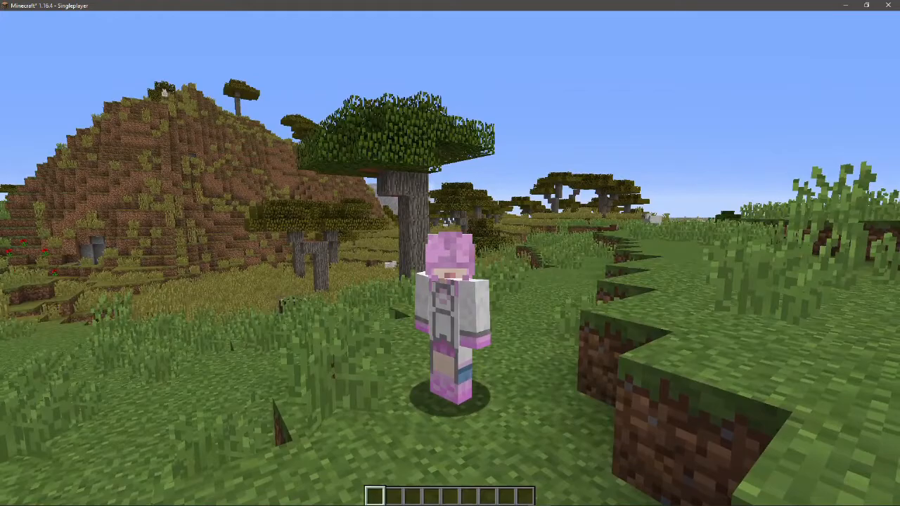
Step: Switch to first-person view and walk across the plains toward the pillager ahead
{"action": "key", "text": "F5"}
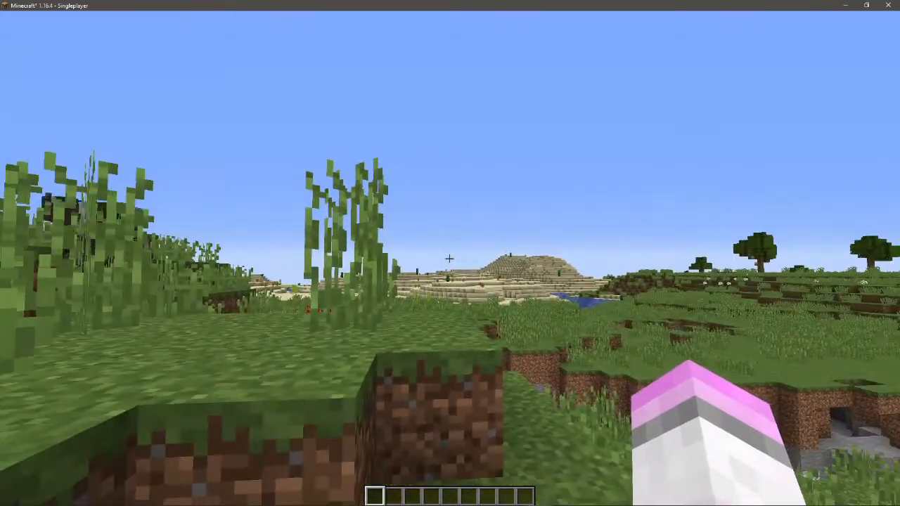
{"action": "key", "text": "w"}
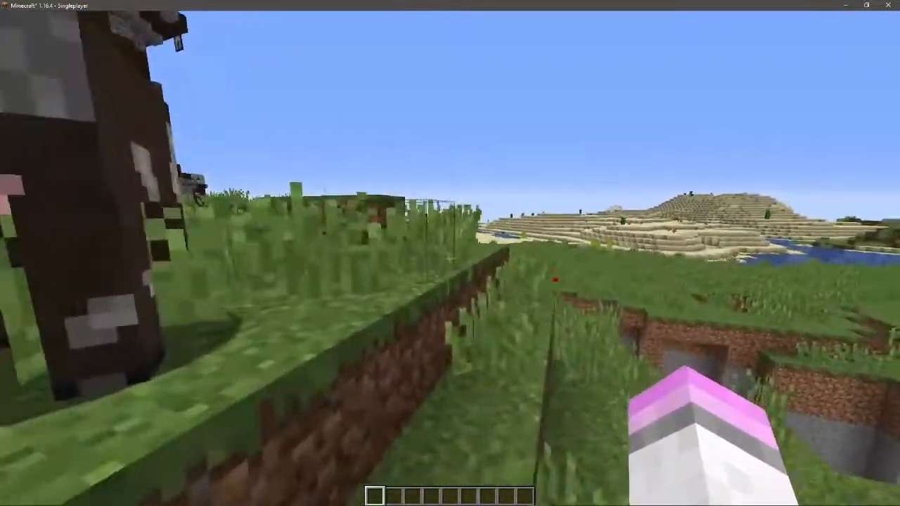
{"action": "key", "text": "w"}
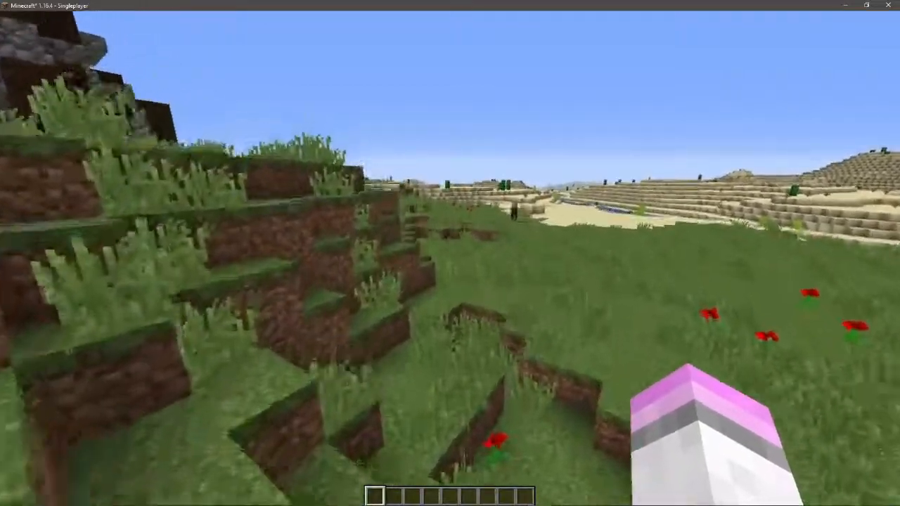
{"action": "key", "text": "w"}
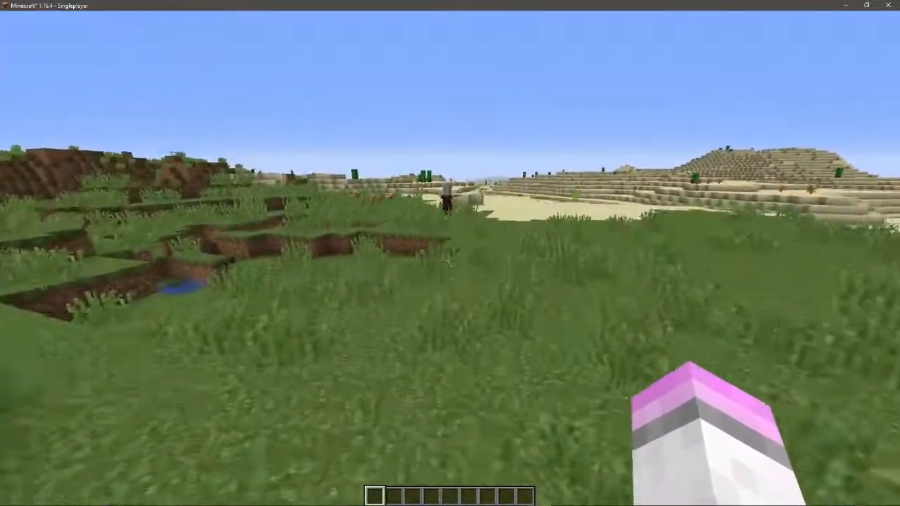
{"action": "key", "text": "w"}
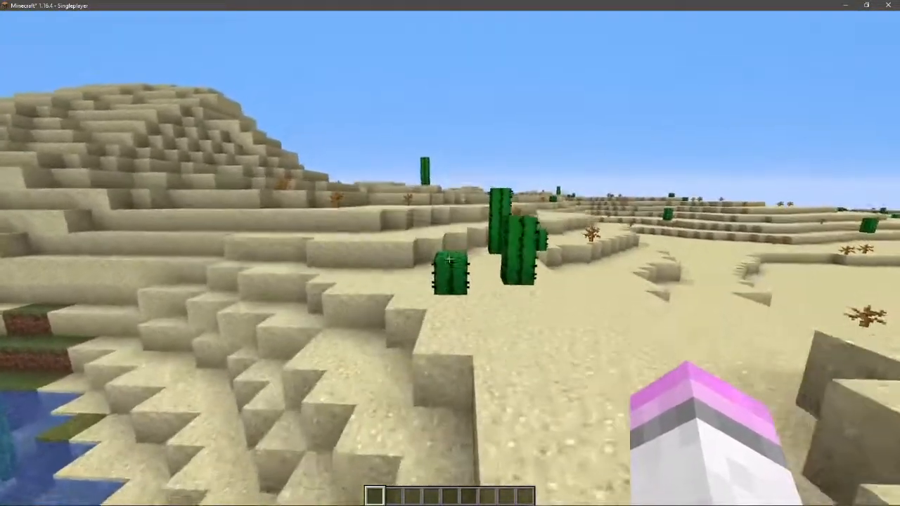
Step: Hide the HUD and fly forward across the desert past the cacti and dead bushes
{"action": "key", "text": "F1"}
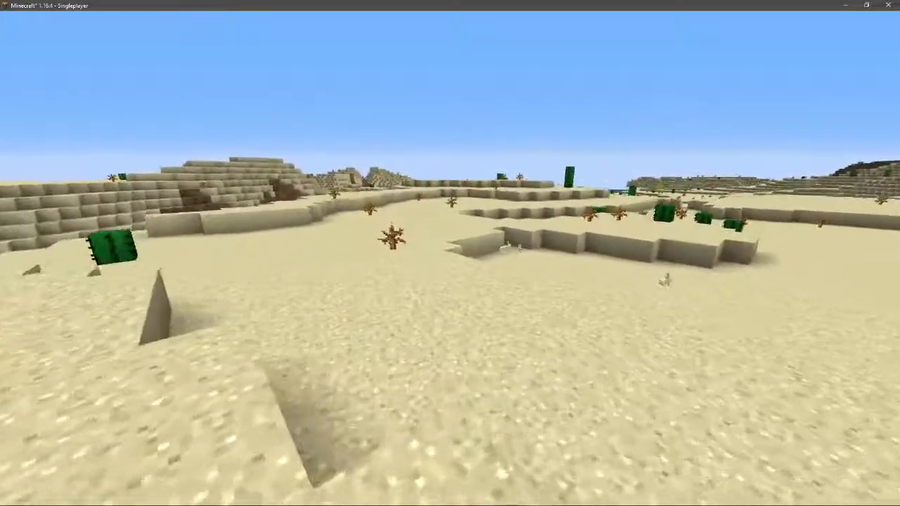
{"action": "key", "text": "w"}
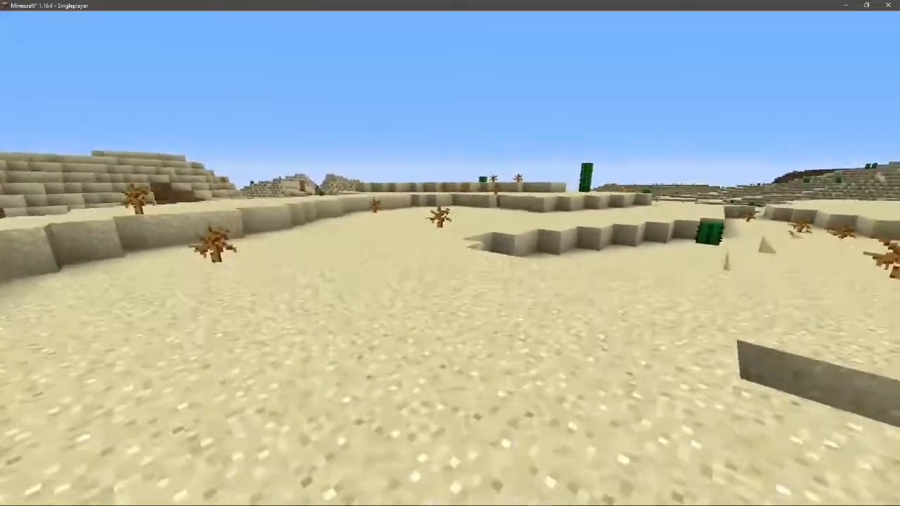
{"action": "key", "text": "w"}
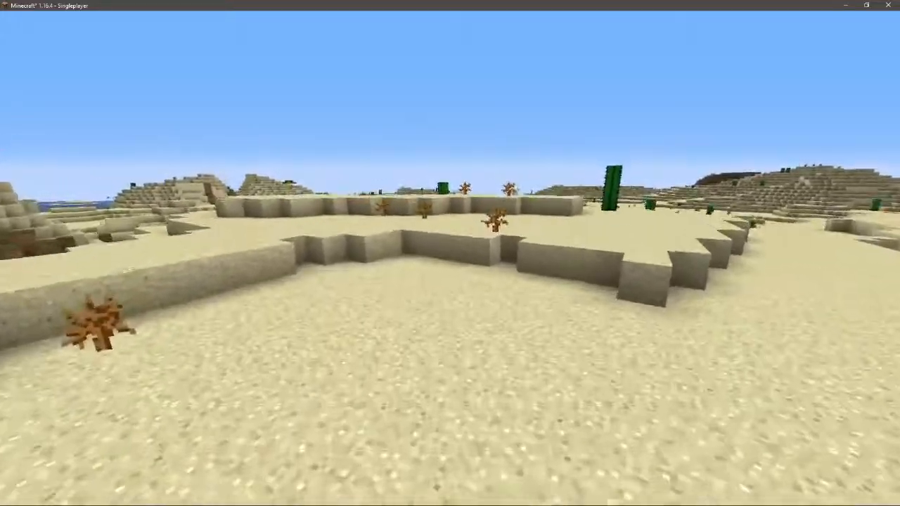
{"action": "key", "text": "w"}
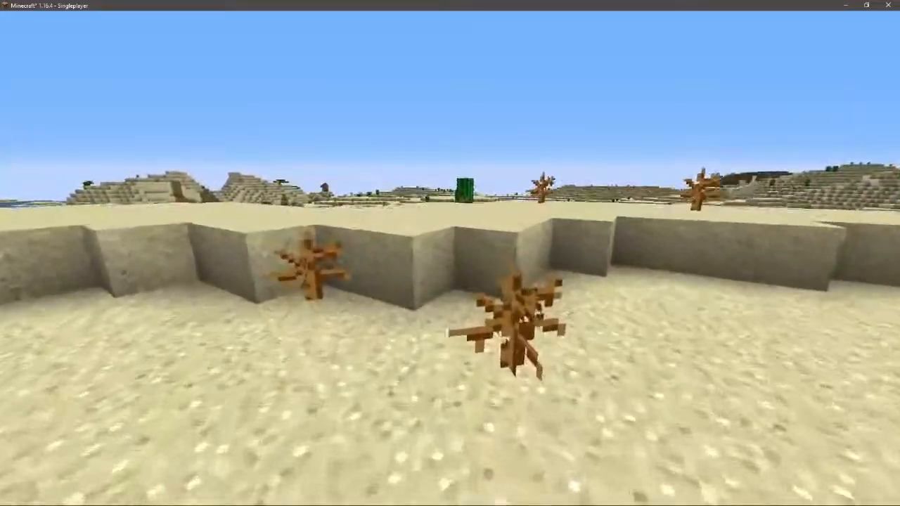
{"action": "key", "text": "w"}
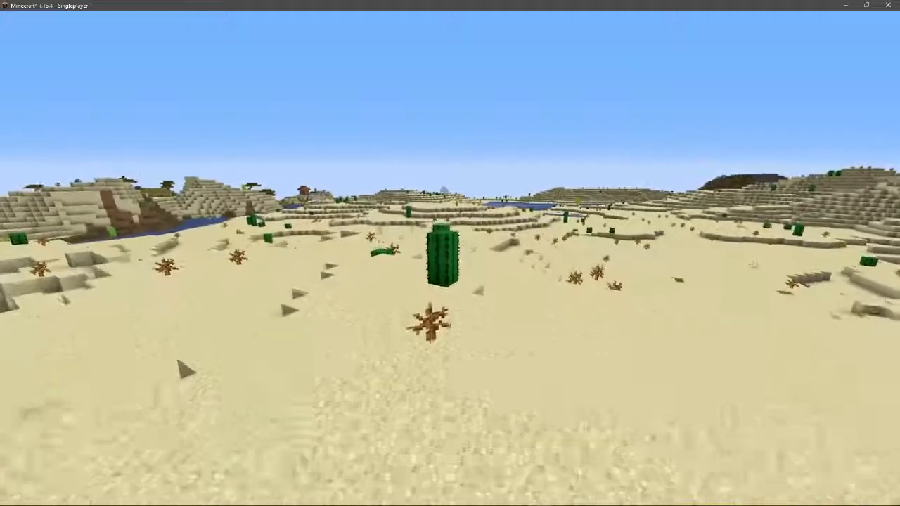
{"action": "key", "text": "w"}
{"action": "key", "text": "w"}
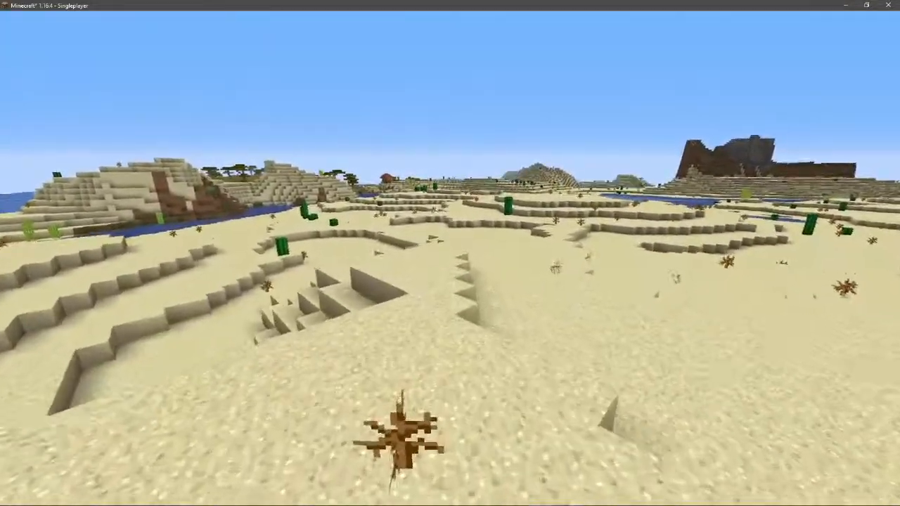
{"action": "key", "text": "w"}
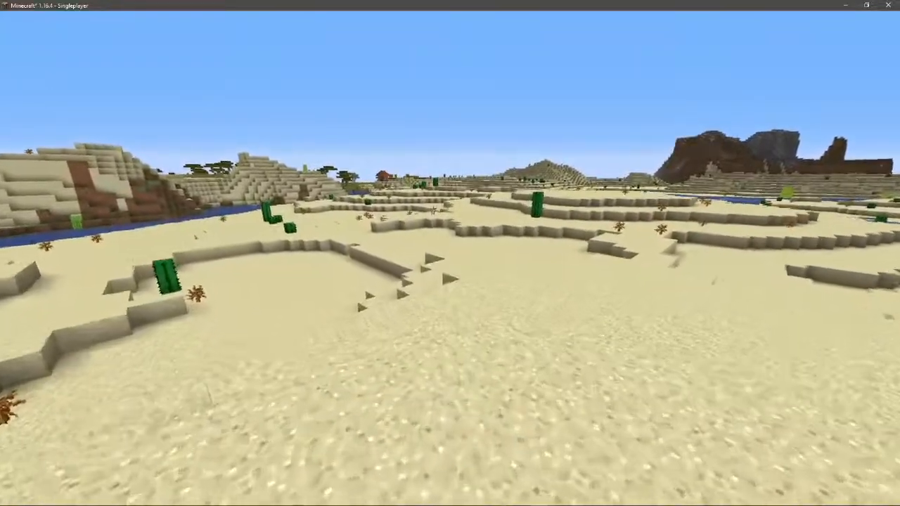
Step: Continue over the dunes to the water and cross onto the beach by the village house
{"action": "key", "text": "w"}
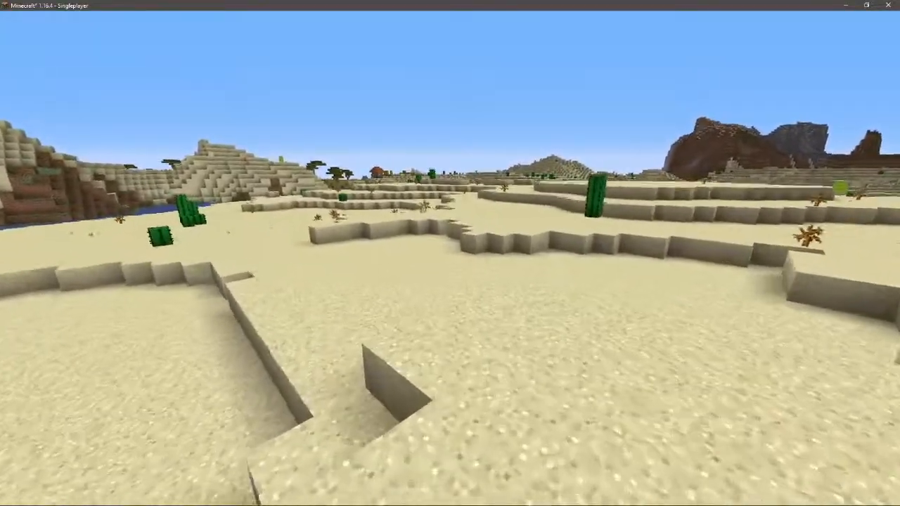
{"action": "key", "text": "w"}
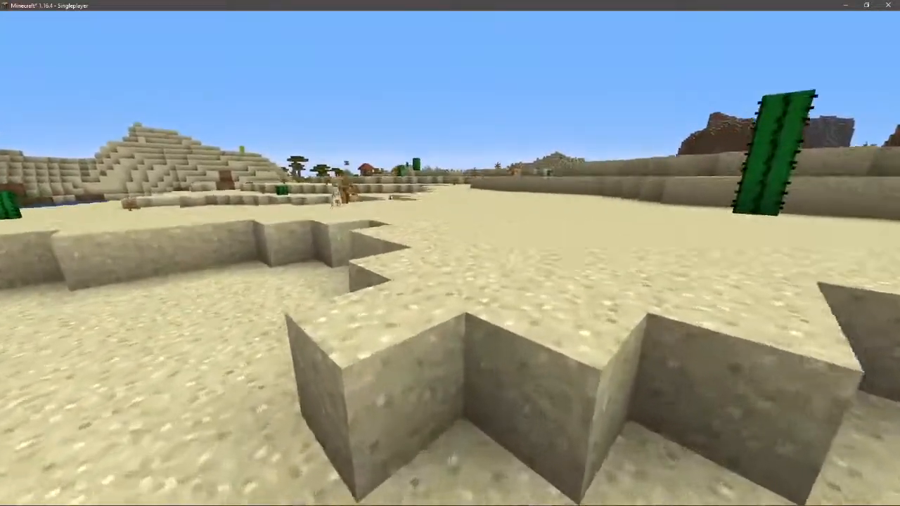
{"action": "key", "text": "w"}
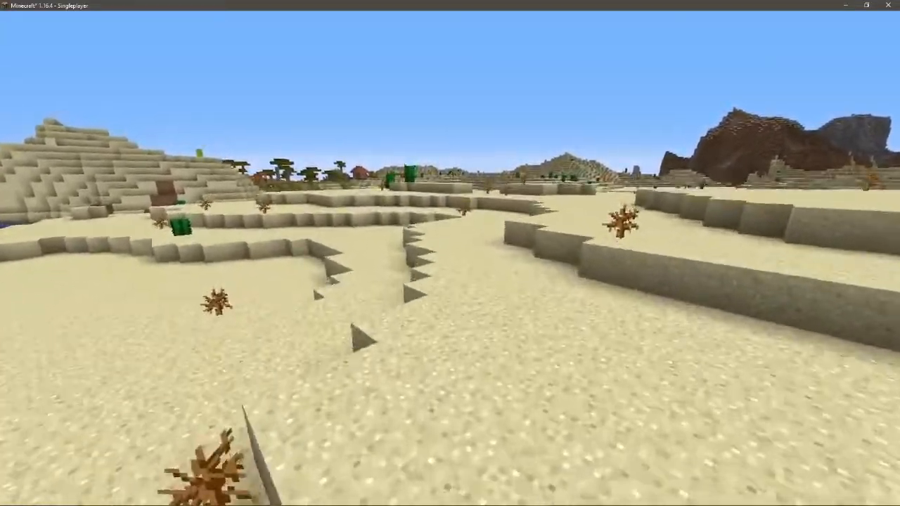
{"action": "key", "text": "w"}
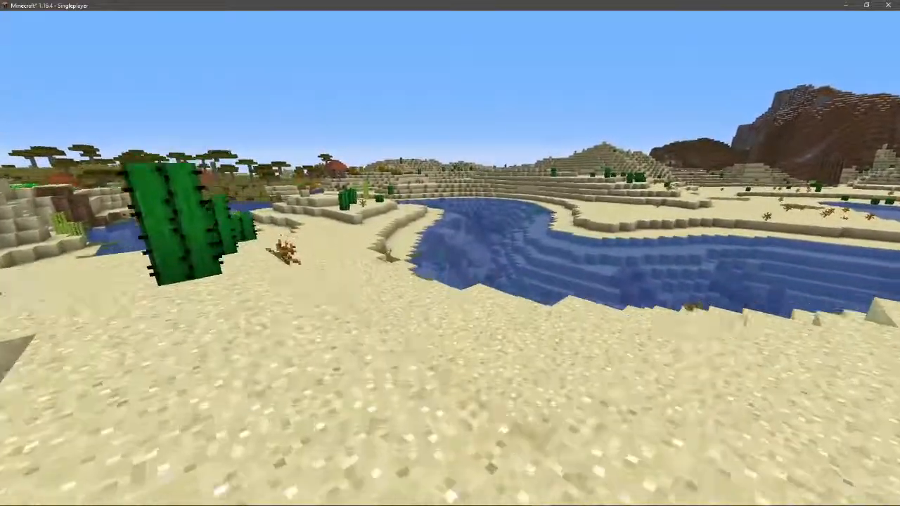
{"action": "key", "text": "w"}
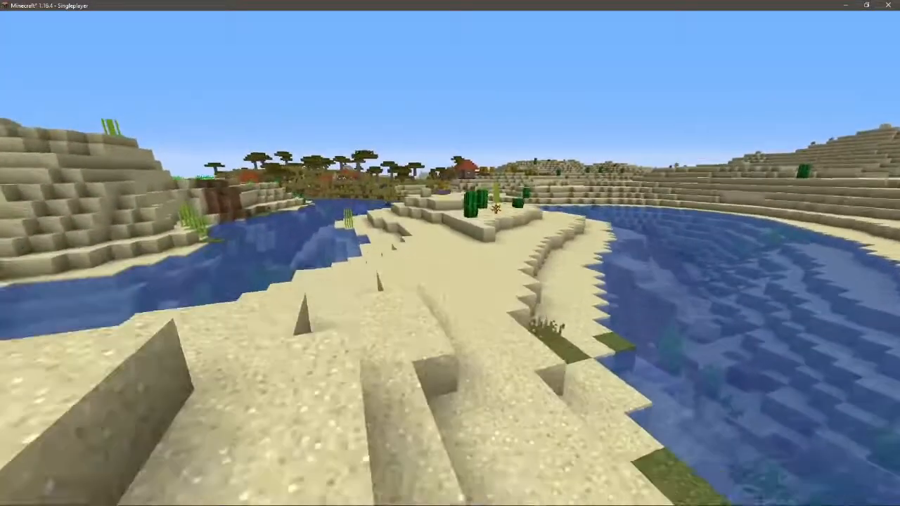
{"action": "key", "text": "w"}
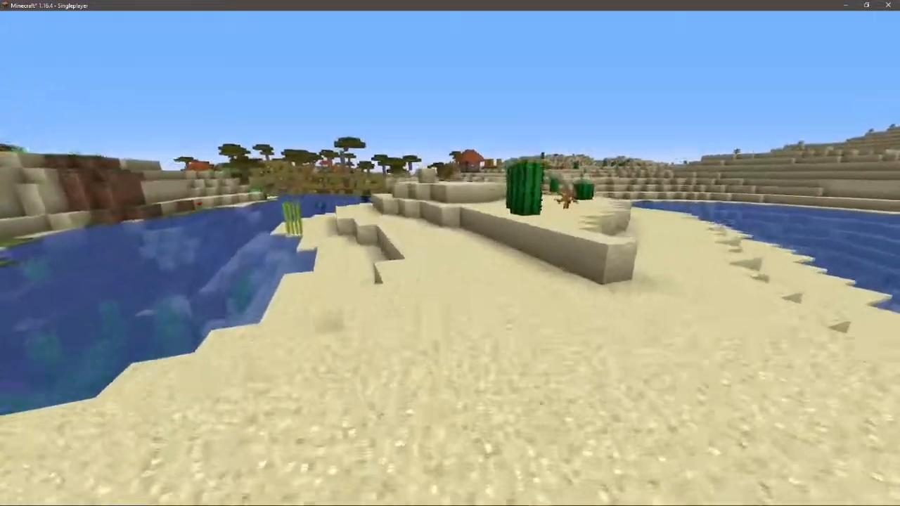
{"action": "key", "text": "w"}
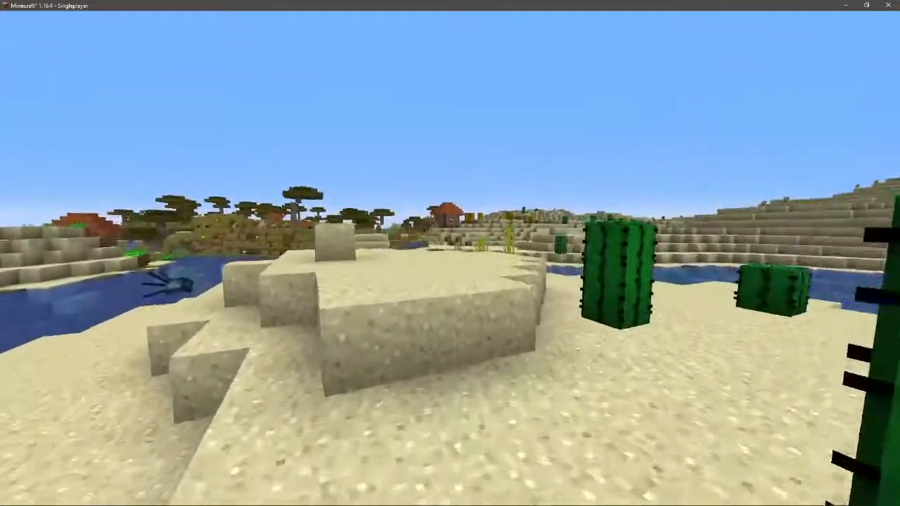
{"action": "key", "text": "w"}
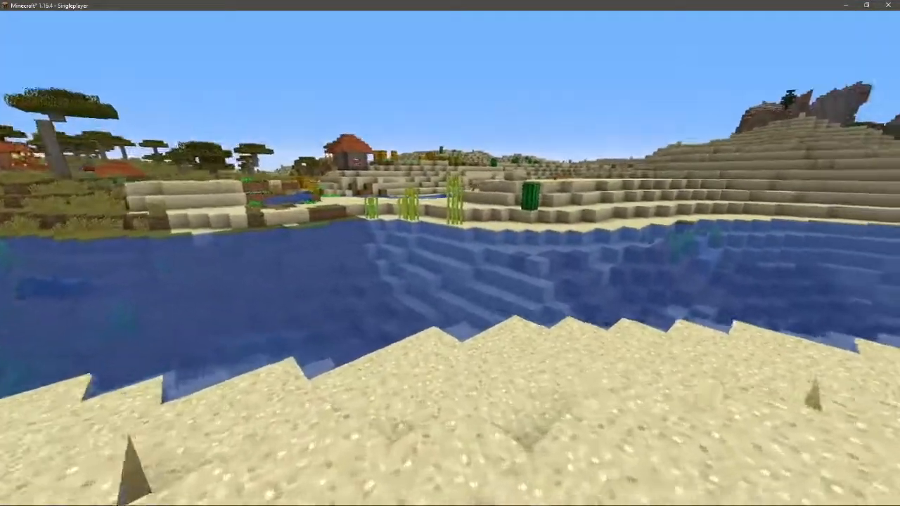
{"action": "key", "text": "w"}
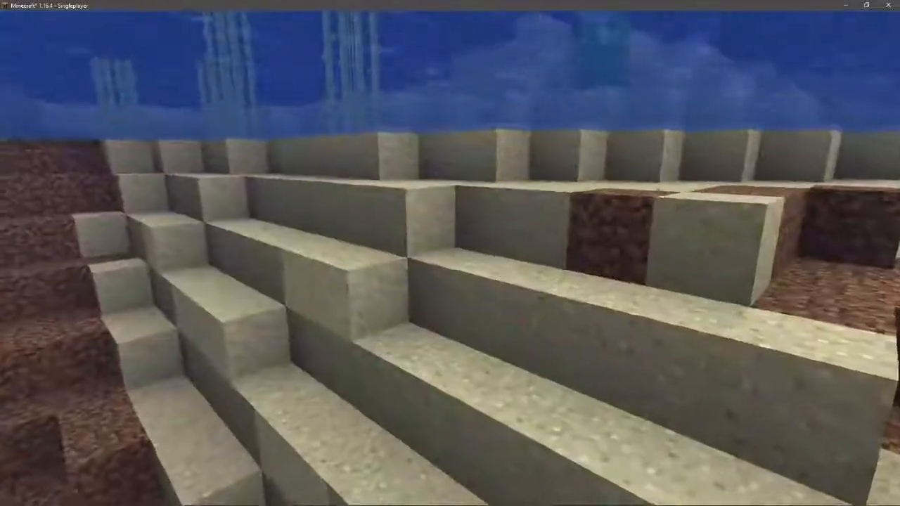
{"action": "key", "text": "w"}
Step: Move past the village farm's hay bales and follow the sandstone shoreline
{"action": "key", "text": "w"}
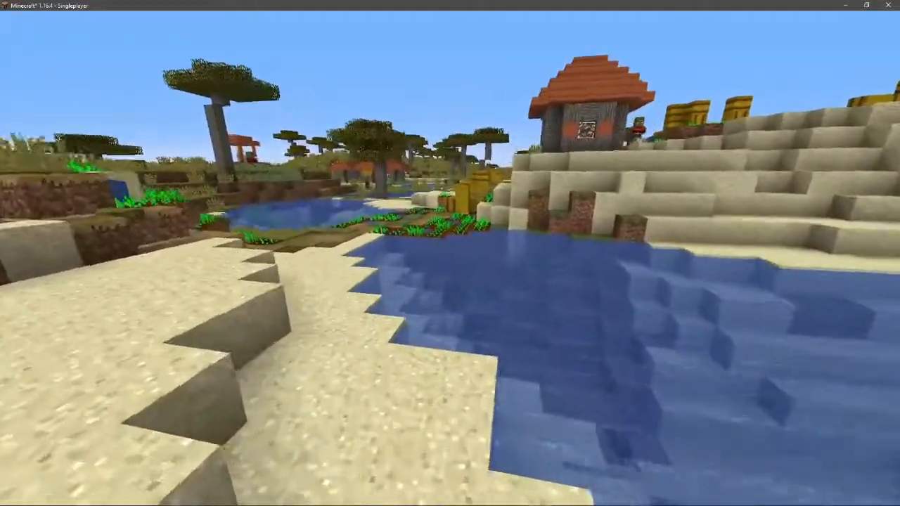
{"action": "key", "text": "w"}
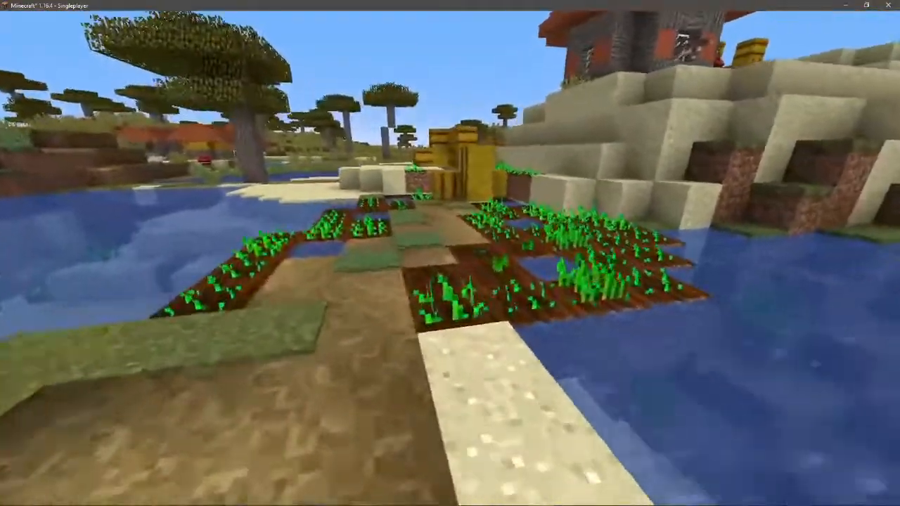
{"action": "key", "text": "w"}
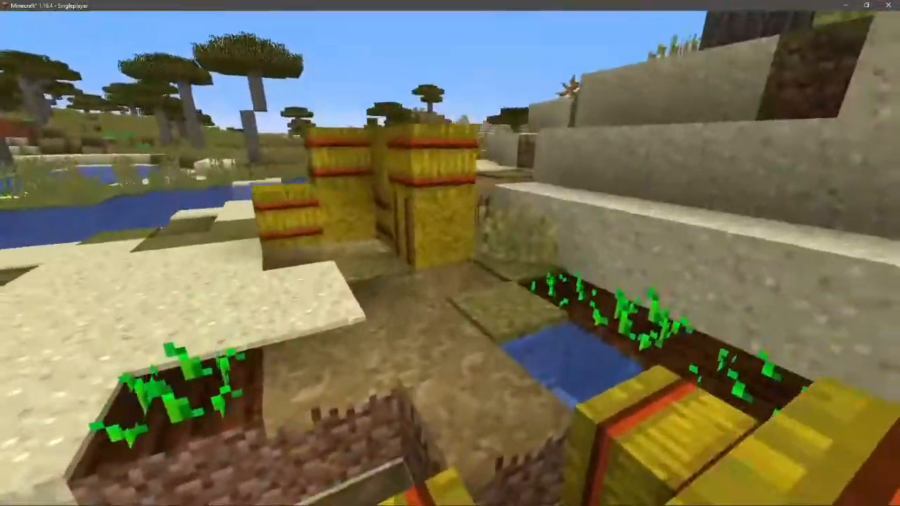
{"action": "key", "text": "w"}
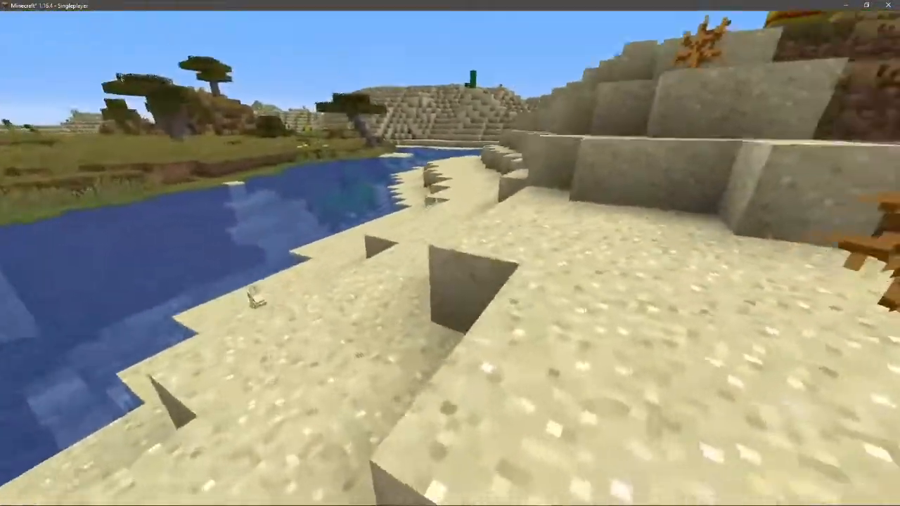
{"action": "key", "text": "w"}
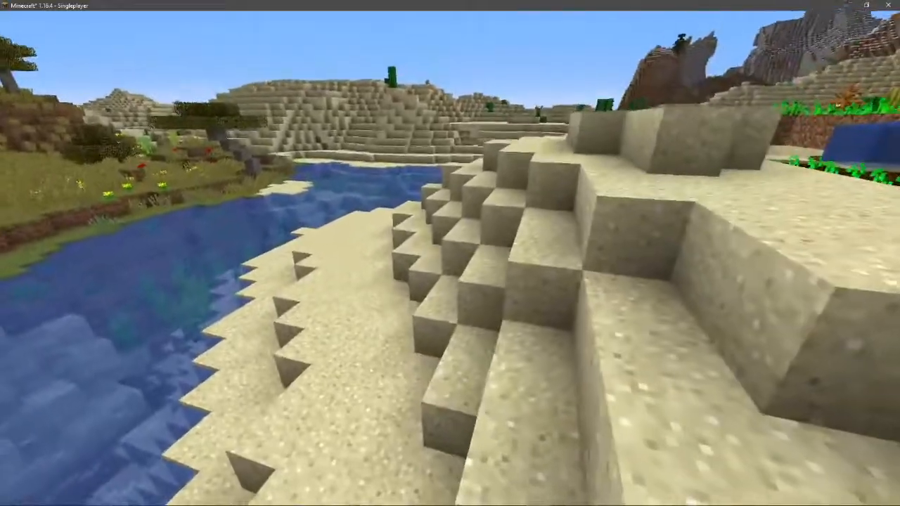
{"action": "key", "text": "w"}
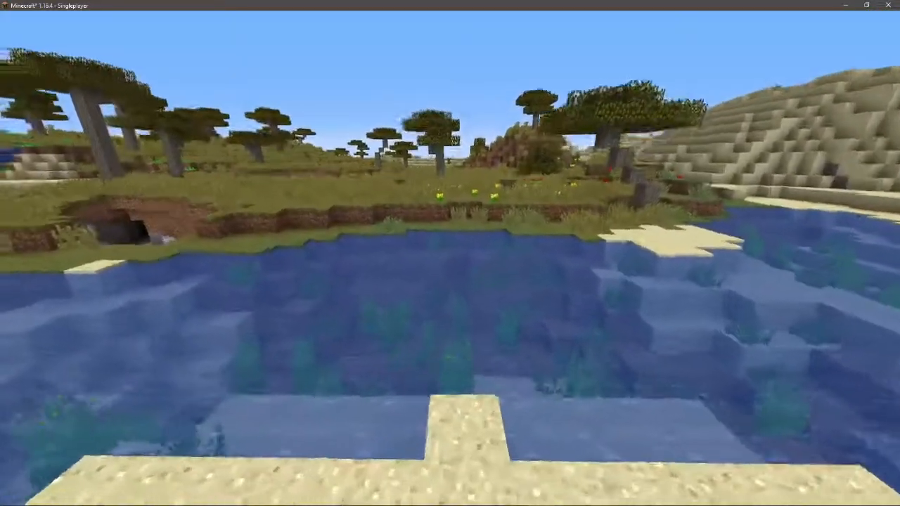
Step: Cross the water past the acacia tree and climb the hill overlooking the sand terraces
{"action": "key", "text": "w"}
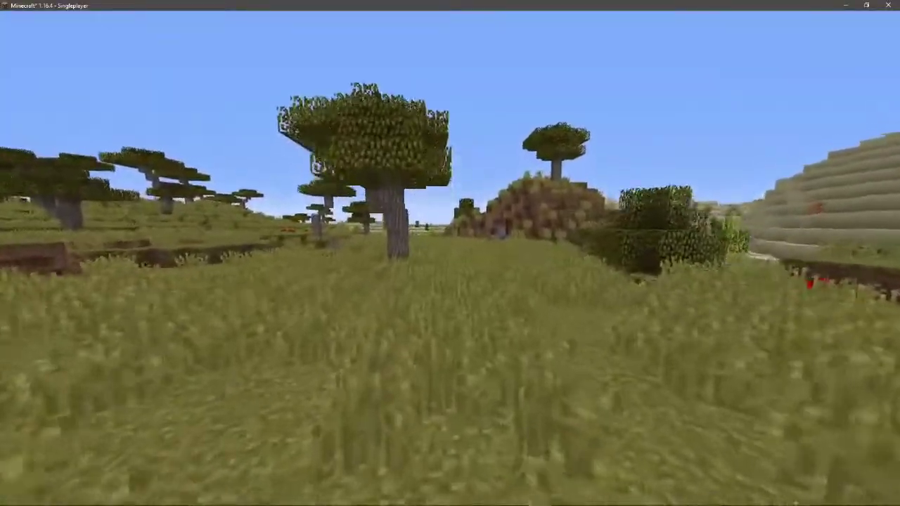
{"action": "key", "text": "w"}
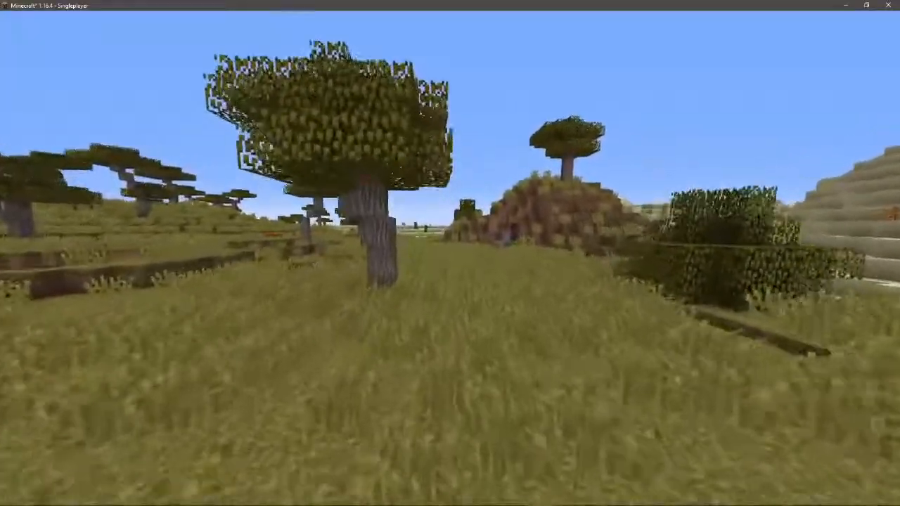
{"action": "key", "text": "w"}
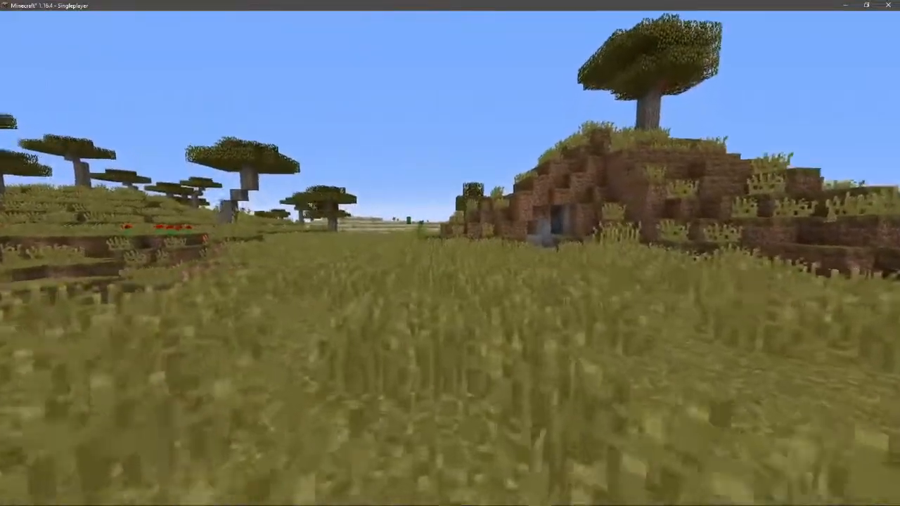
{"action": "key", "text": "w"}
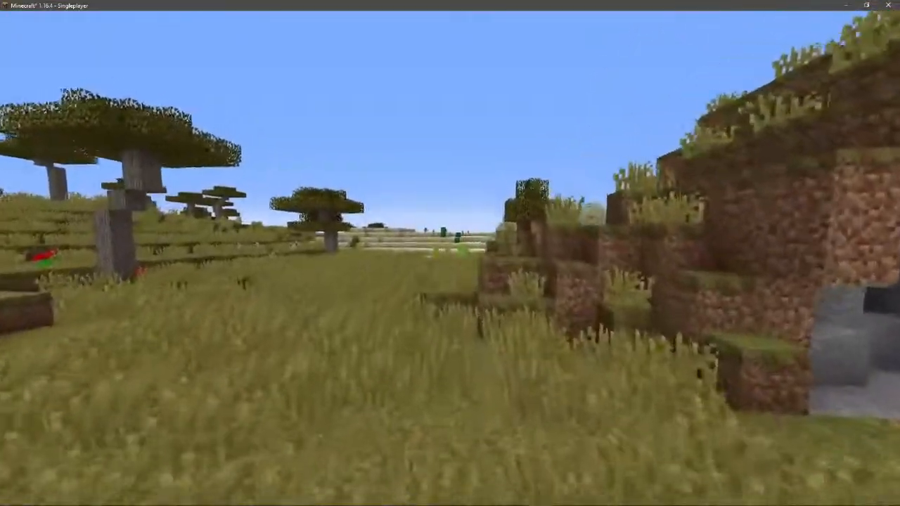
{"action": "key", "text": "w"}
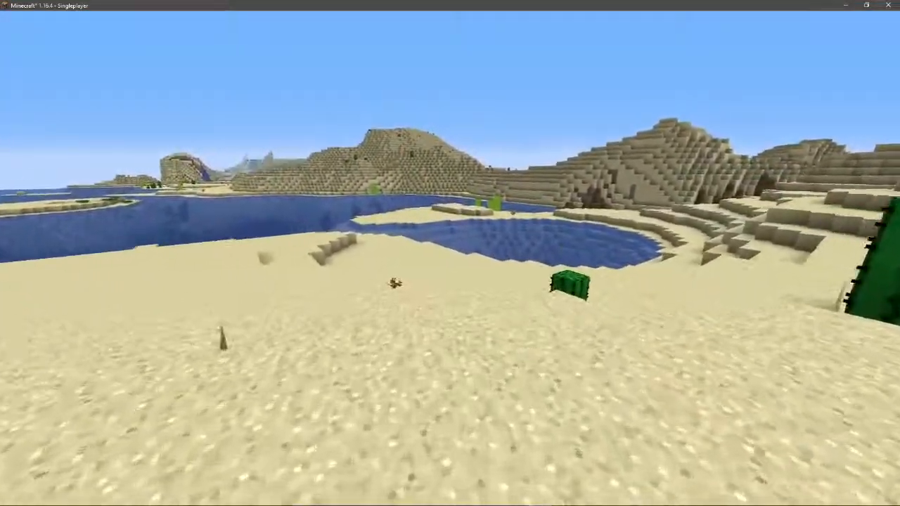
Step: Cross the desert beach and move along the water beside the sandstone cliff
{"action": "key", "text": "w"}
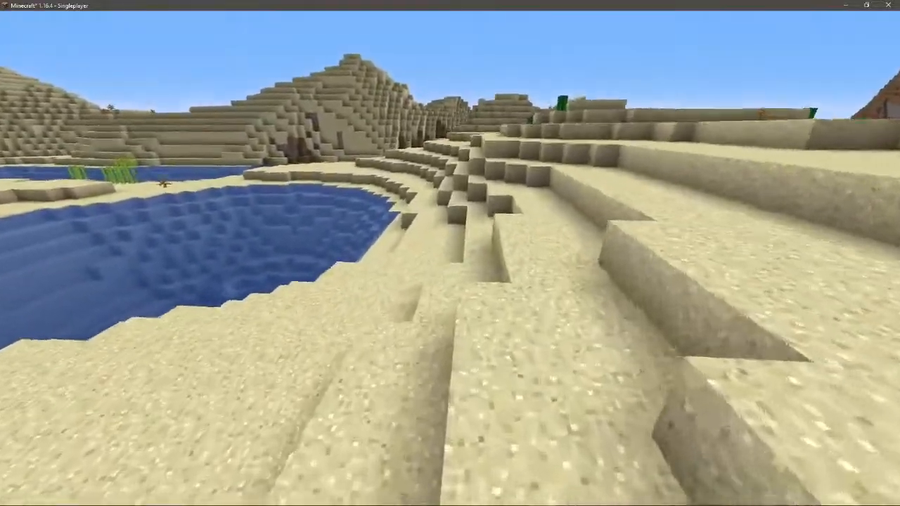
{"action": "key", "text": "w"}
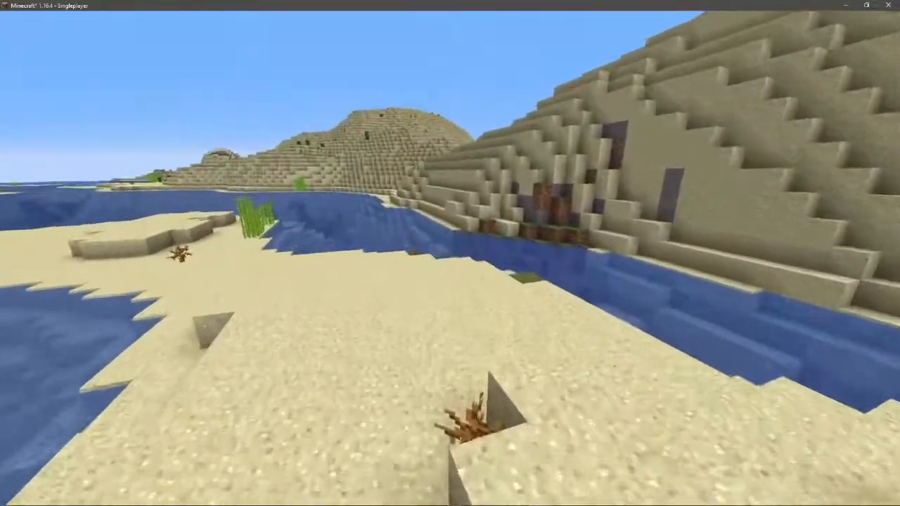
{"action": "key", "text": "w"}
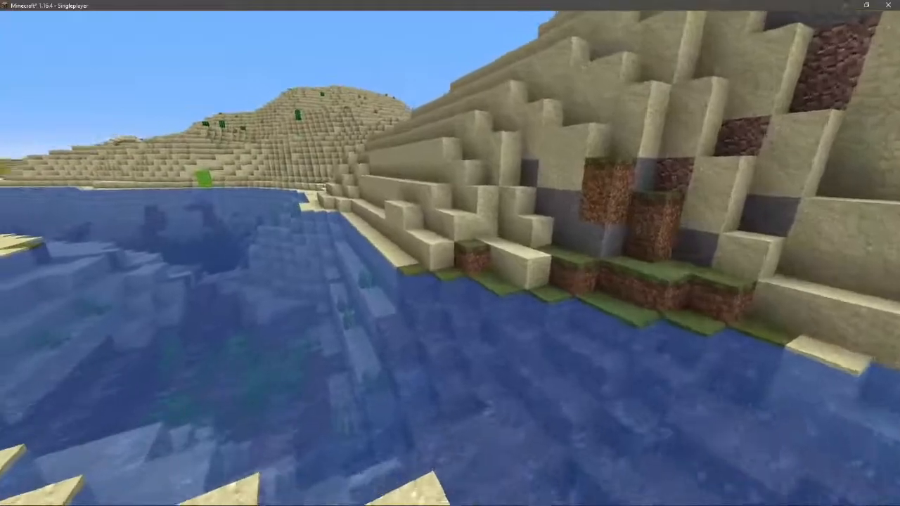
{"action": "key", "text": "w"}
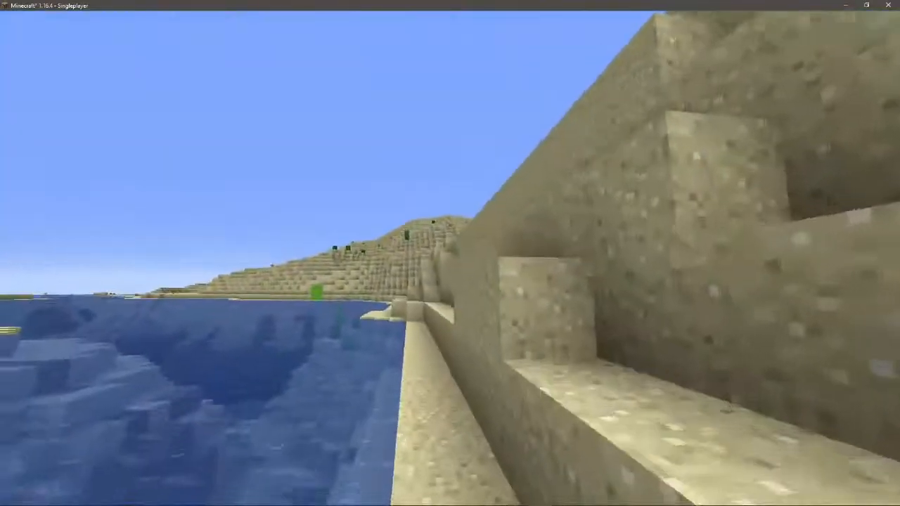
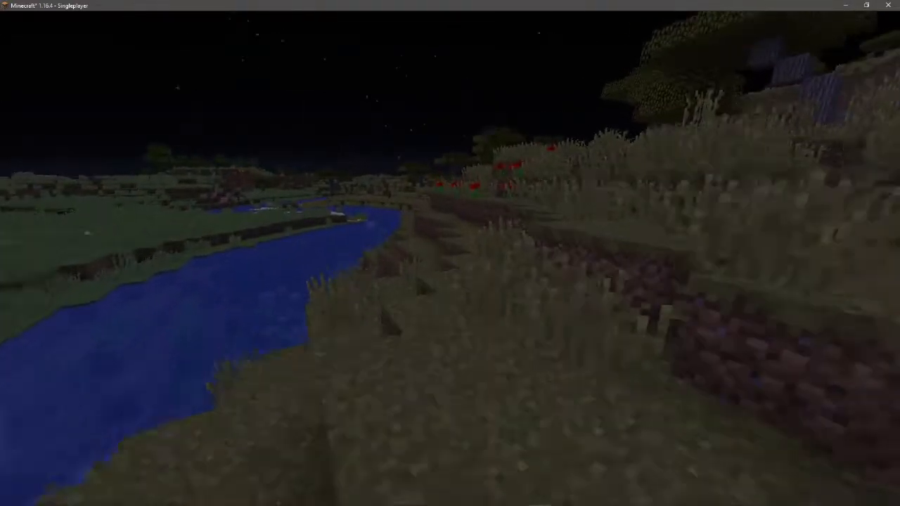
Step: Walk the riverside hillside toward the village, briefly viewing the character from the front, and cross the river onto the grassy bank
{"action": "key", "text": "w"}
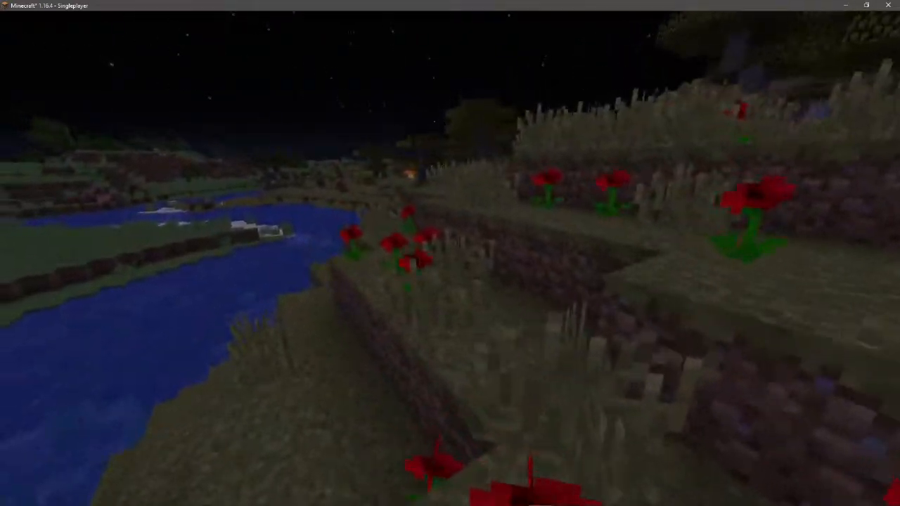
{"action": "key", "text": "w"}
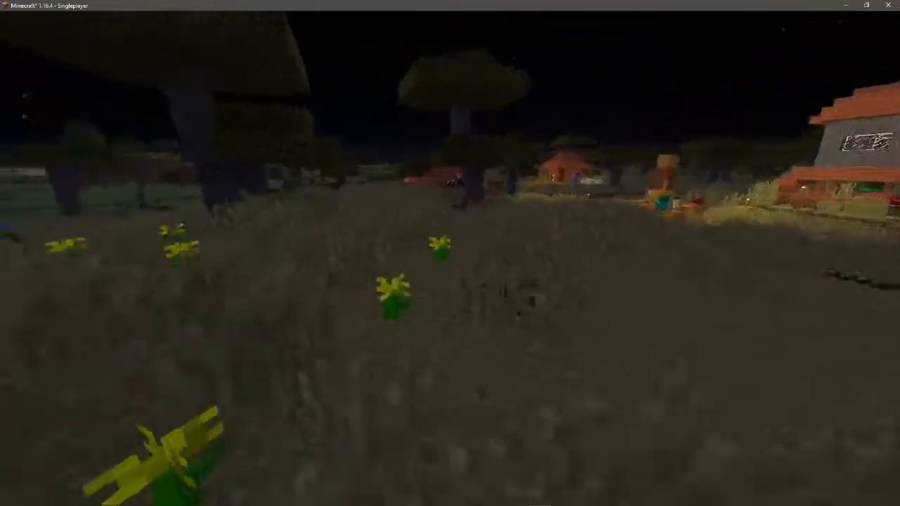
{"action": "key", "text": "F5"}
{"action": "key", "text": "F5"}
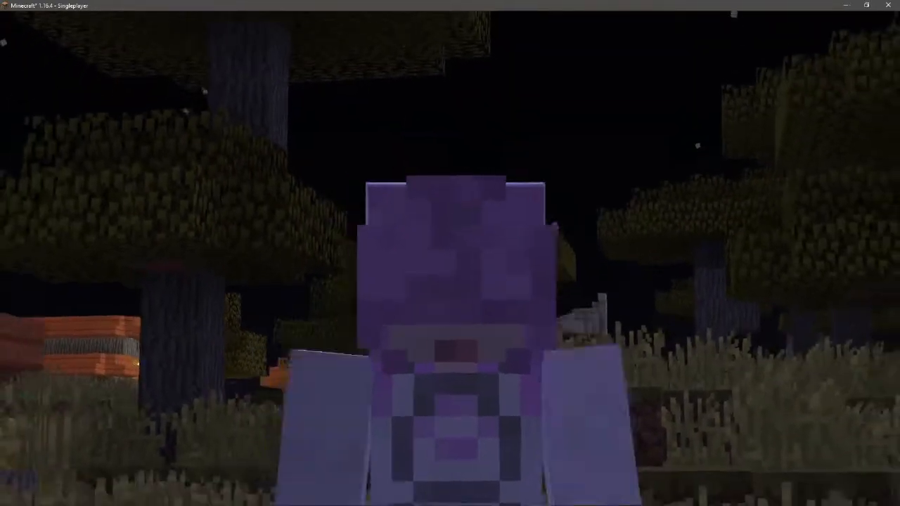
{"action": "key", "text": "F5"}
{"action": "key", "text": "F5"}
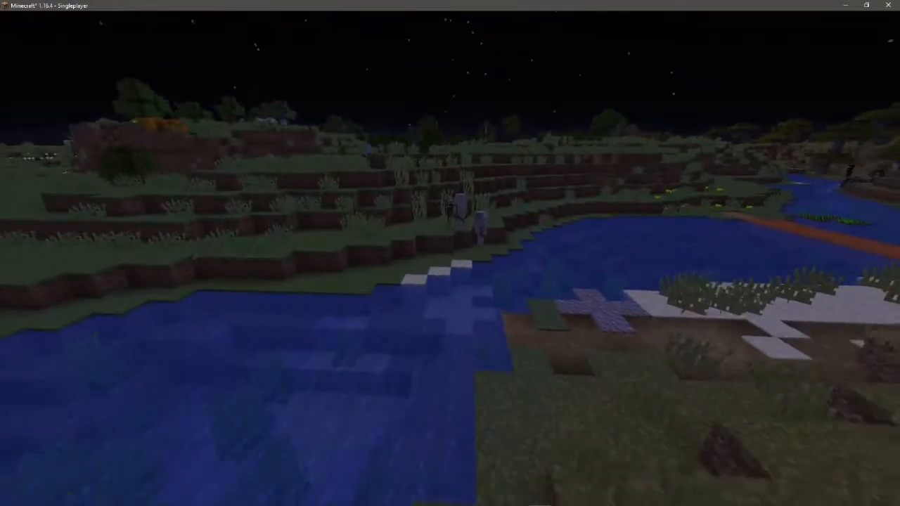
{"action": "key", "text": "w"}
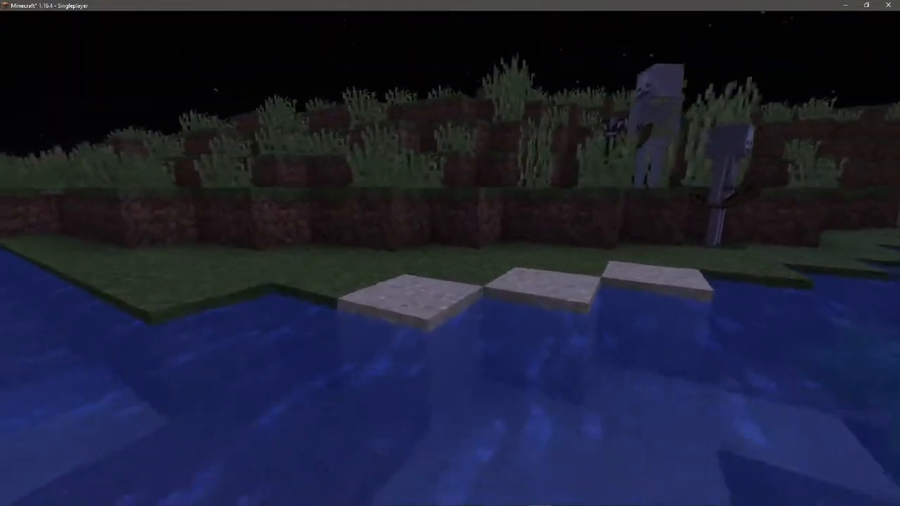
{"action": "key", "text": "w"}
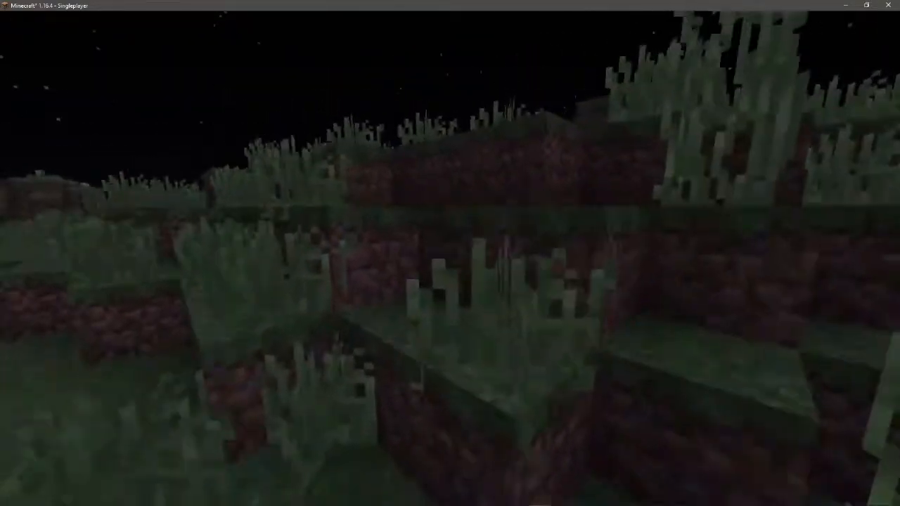
Step: Cross the night grassland over the rise, through the birch grove and out across the plains past the pond
{"action": "key", "text": "w"}
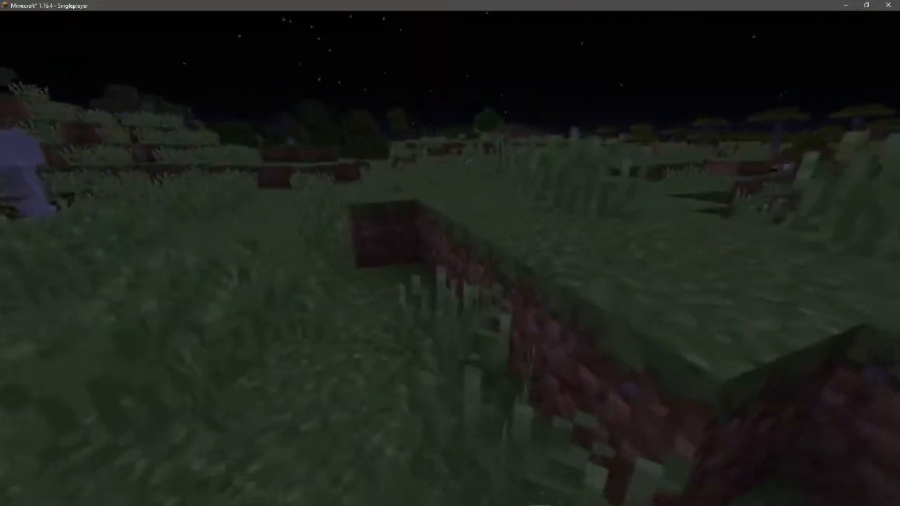
{"action": "key", "text": "w"}
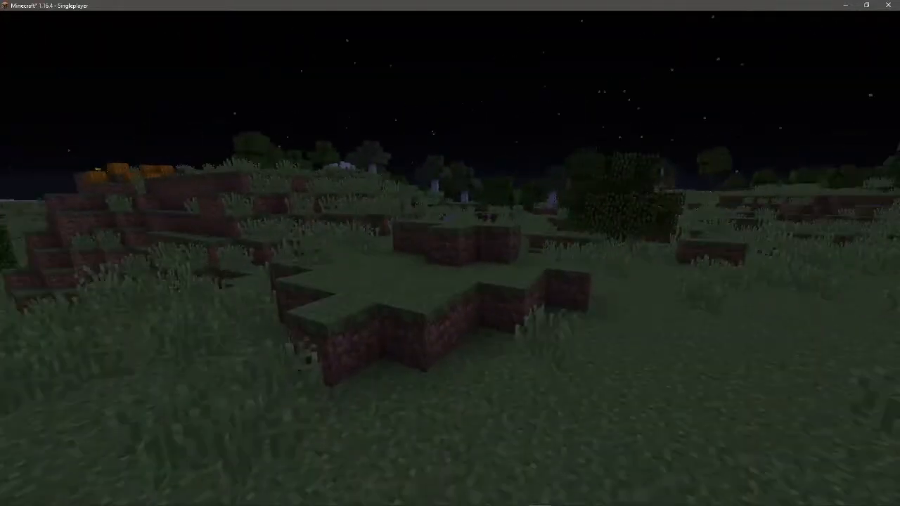
{"action": "key", "text": "w"}
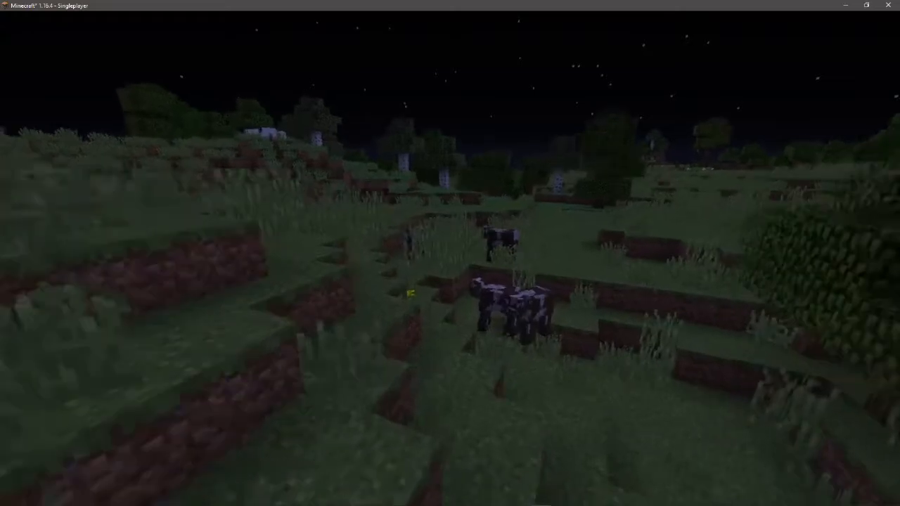
{"action": "key", "text": "w"}
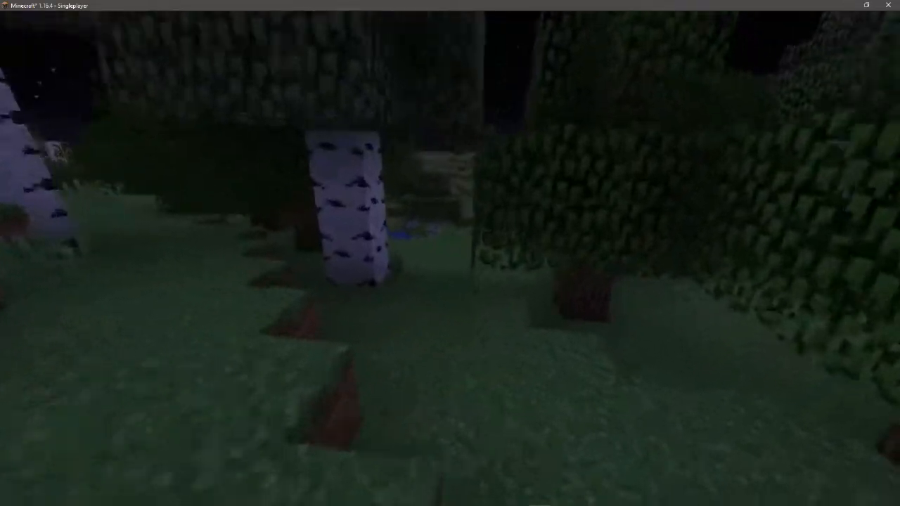
{"action": "key", "text": "w"}
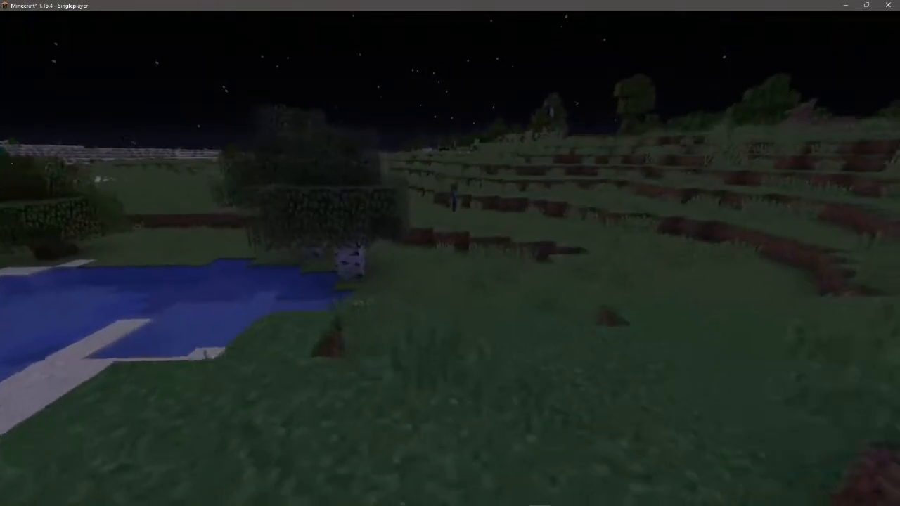
{"action": "key", "text": "w"}
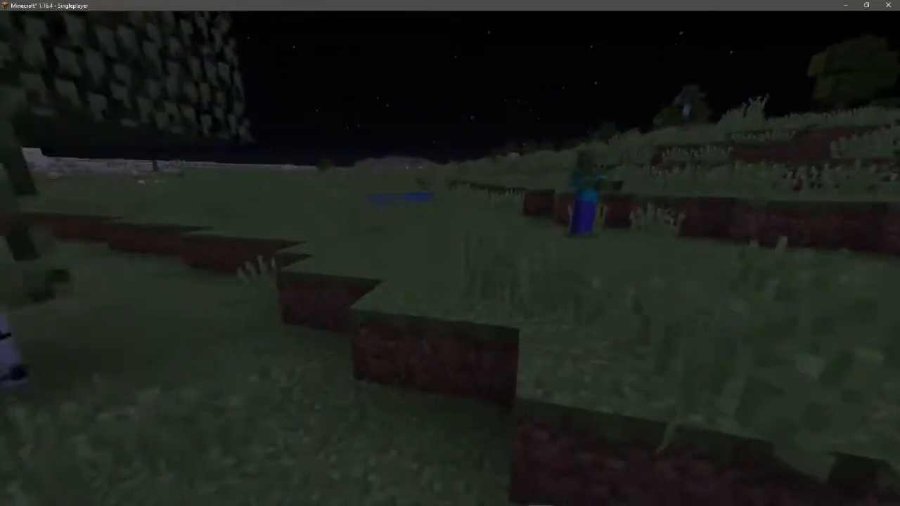
{"action": "key", "text": "w"}
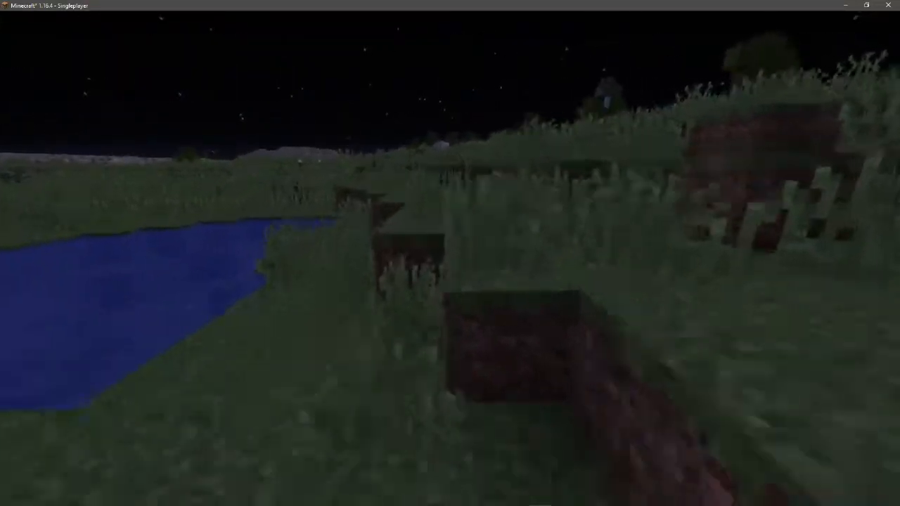
{"action": "key", "text": "w"}
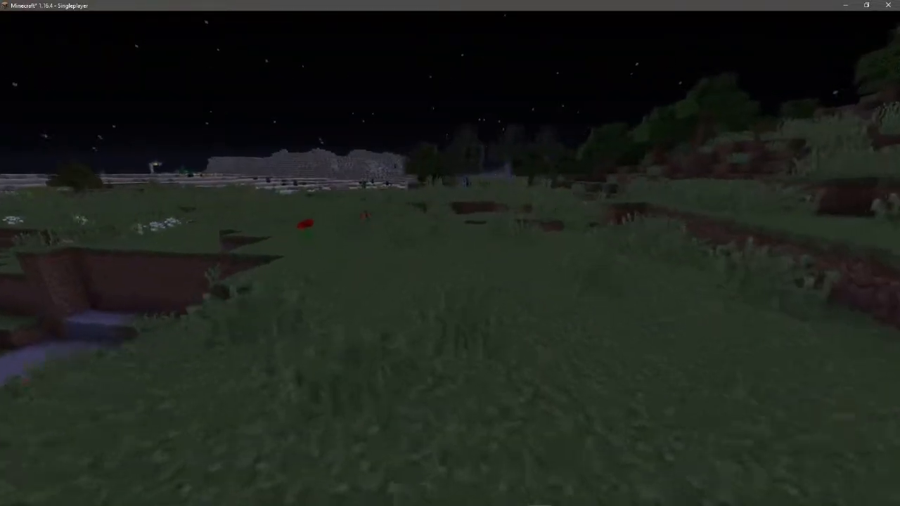
{"action": "key", "text": "w"}
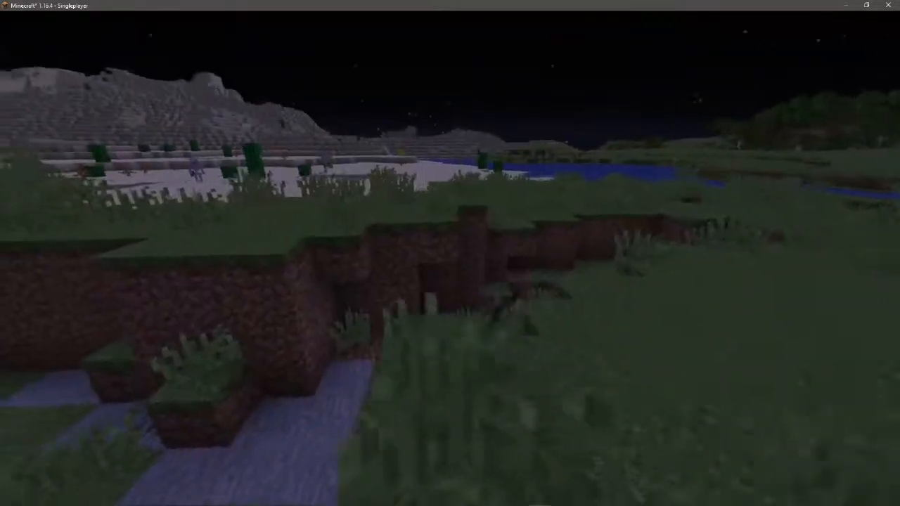
Step: Reach the ravine edge, cross the sandy plain past the cacti and swim up through the lake onto the grassy shore
{"action": "key", "text": "w"}
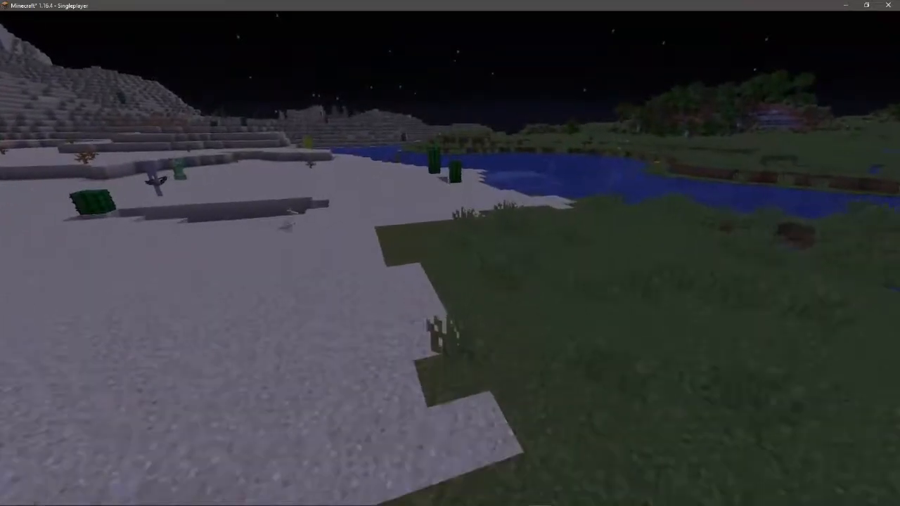
{"action": "key", "text": "w"}
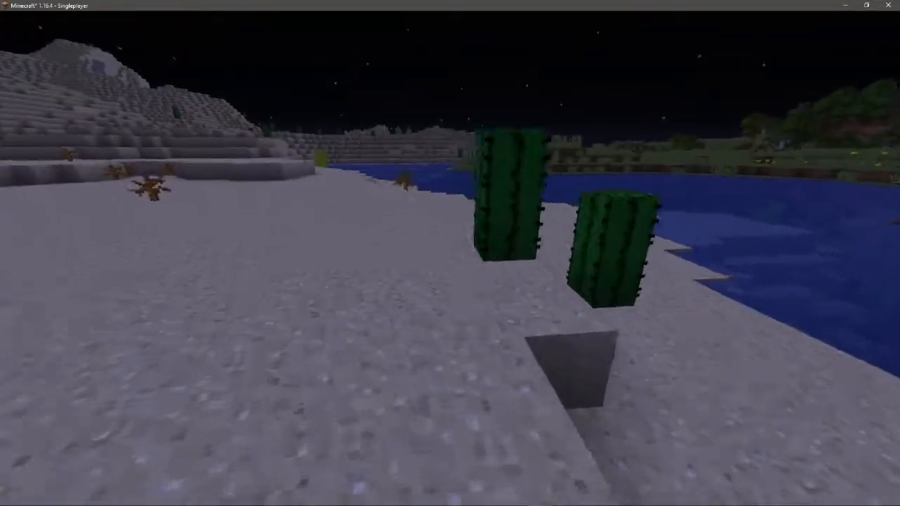
{"action": "key", "text": "w"}
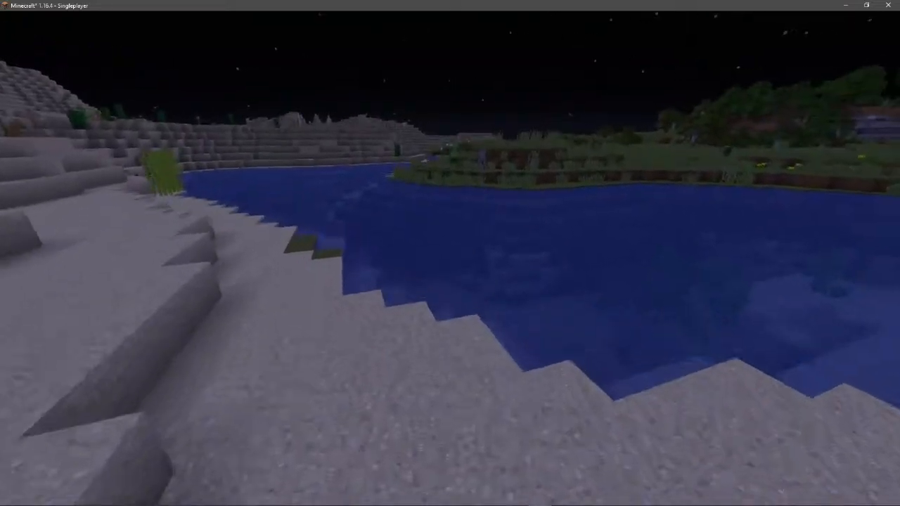
{"action": "key", "text": "w"}
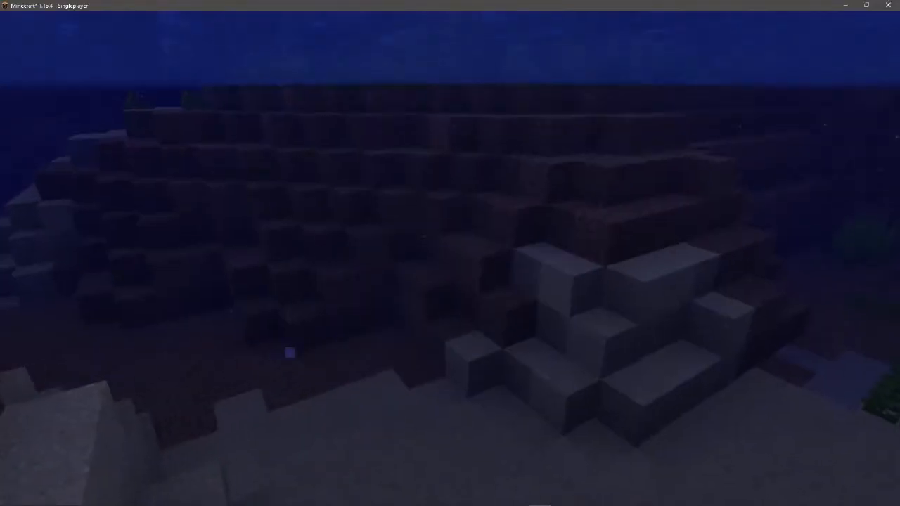
{"action": "key", "text": "w"}
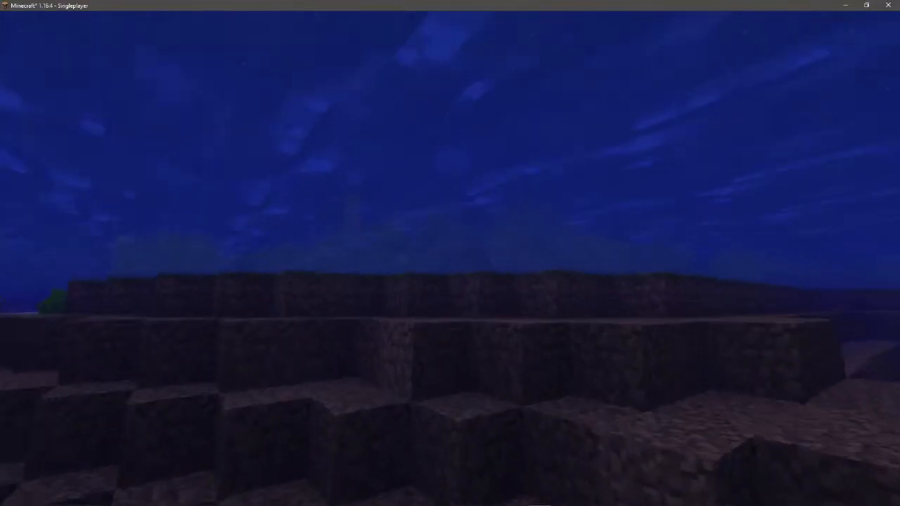
{"action": "key", "text": "space"}
{"action": "key", "text": "w"}
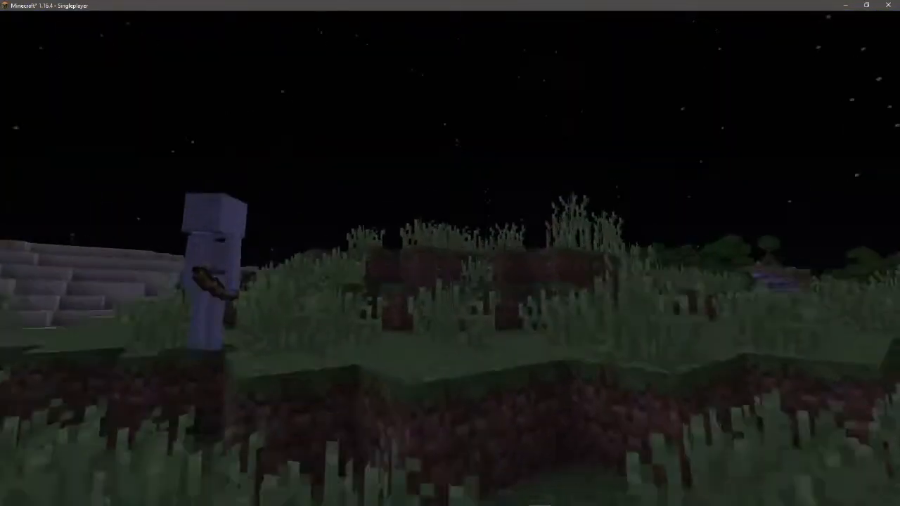
{"action": "key", "text": "w"}
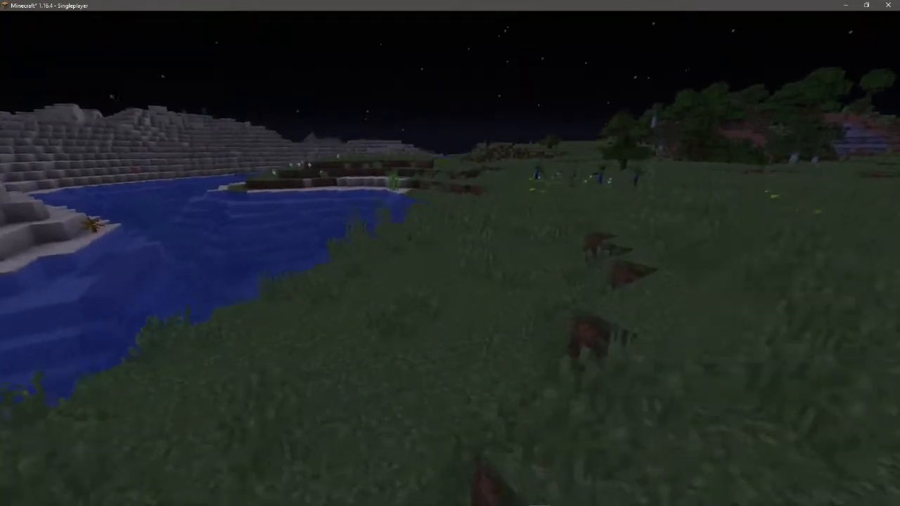
Step: Follow the shoreline past the sugar cane, wade across to the pale stone ground and continue along the terraced slopes
{"action": "key", "text": "w"}
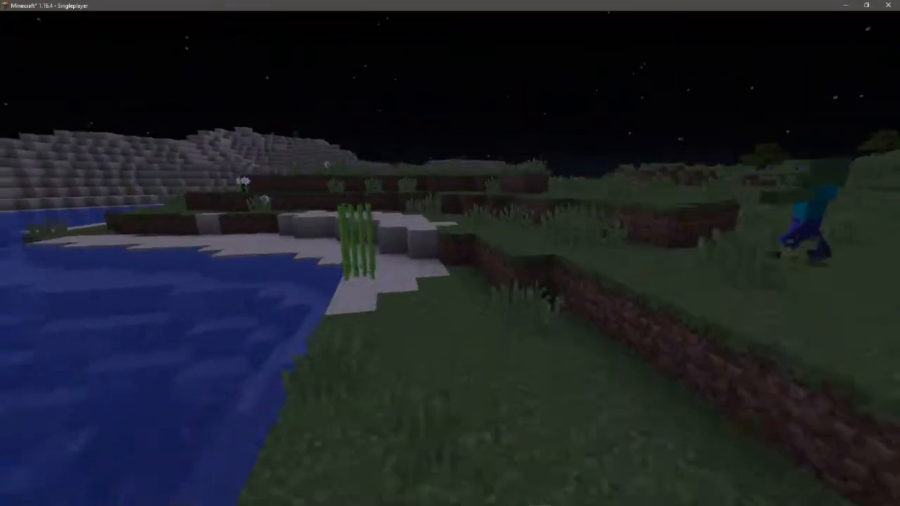
{"action": "key", "text": "w"}
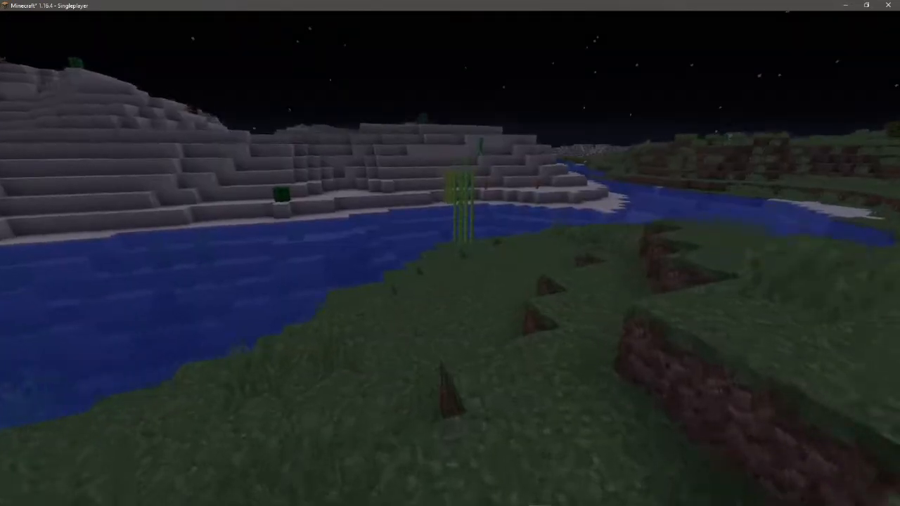
{"action": "key", "text": "w"}
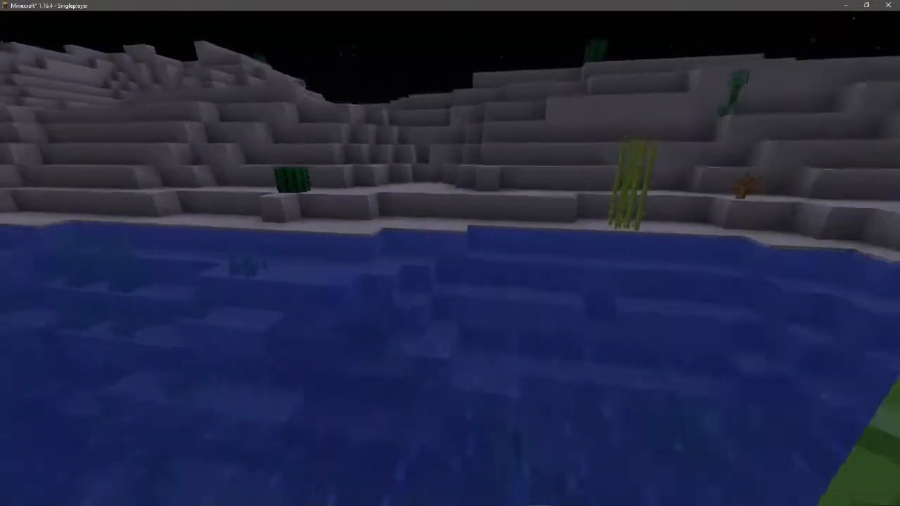
{"action": "key", "text": "w"}
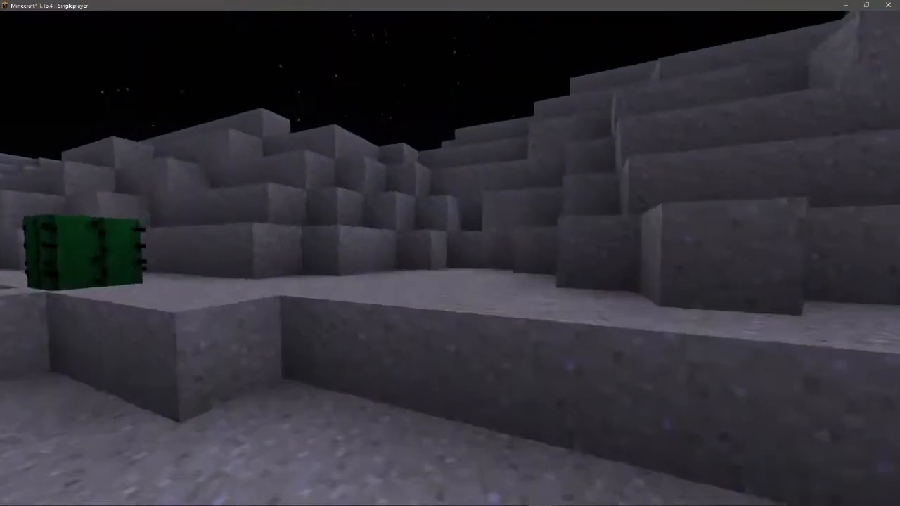
{"action": "key", "text": "w"}
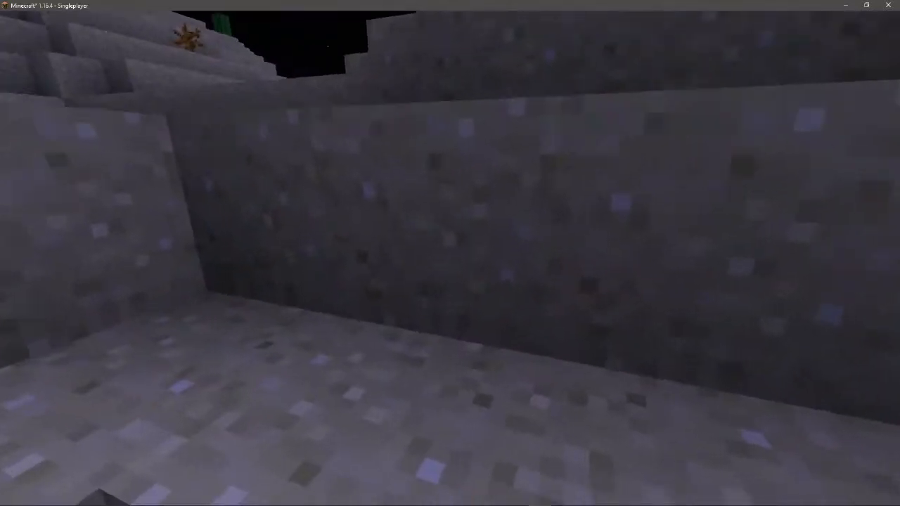
{"action": "key", "text": "w"}
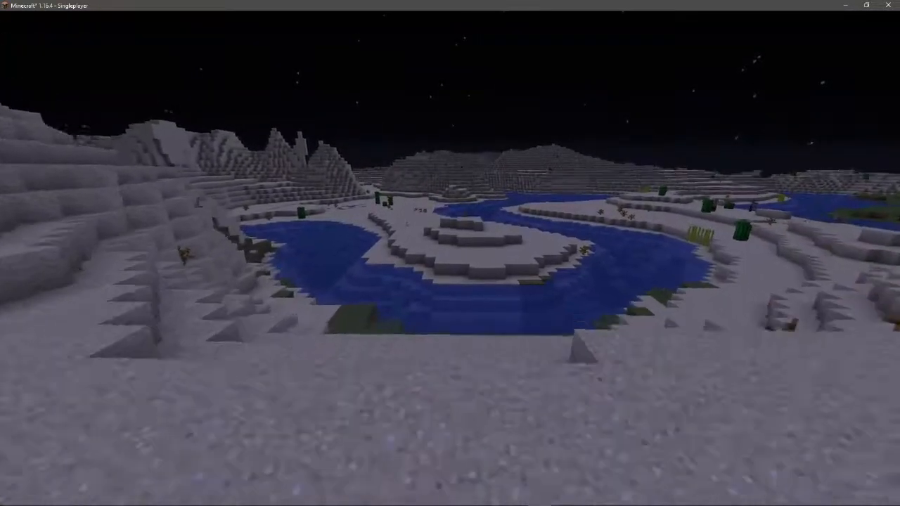
{"action": "key", "text": "w"}
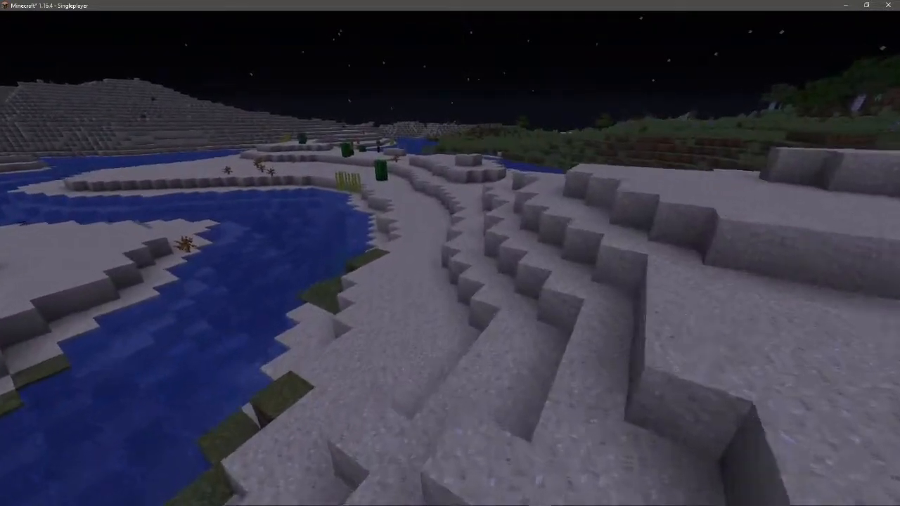
{"action": "key", "text": "w"}
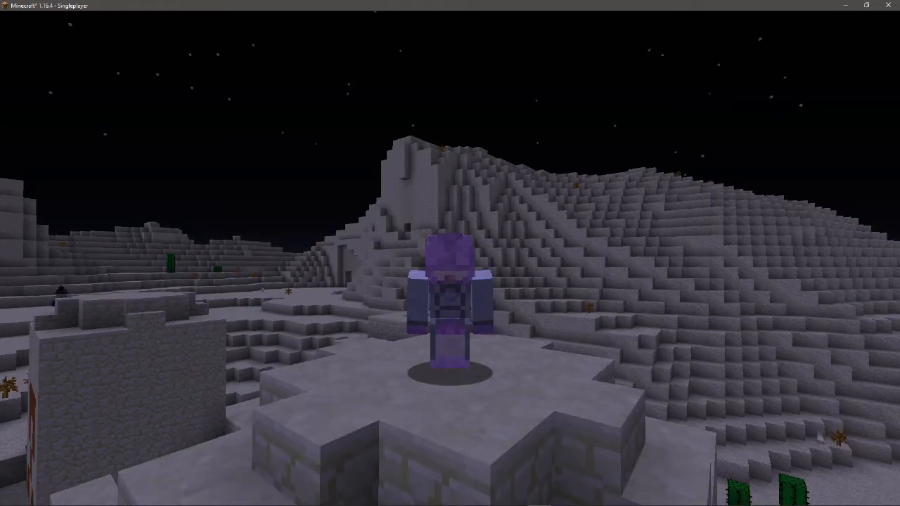
Step: Hop the purple-armored player up onto the small stone-brick platform
{"action": "key", "text": "space"}
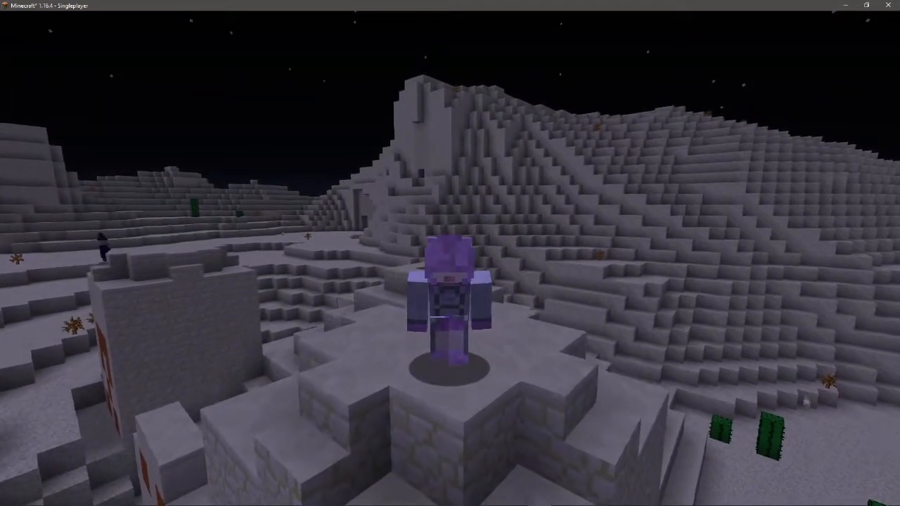